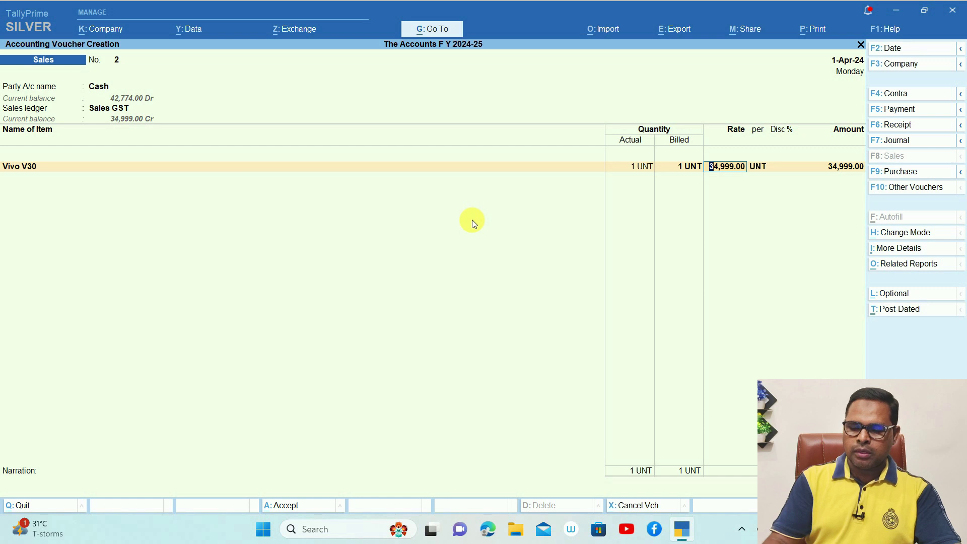
- Set the Vivo V30 rate to 35,000 per UNT in the sales voucher and finish the item list
{"action": "key", "text": "Return"}
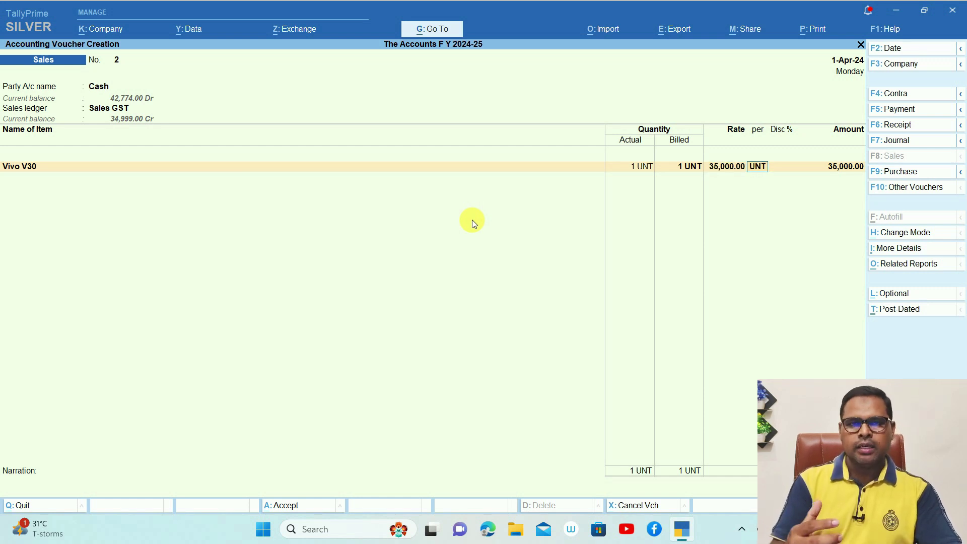
{"action": "key", "text": "Return"}
{"action": "key", "text": "Return"}
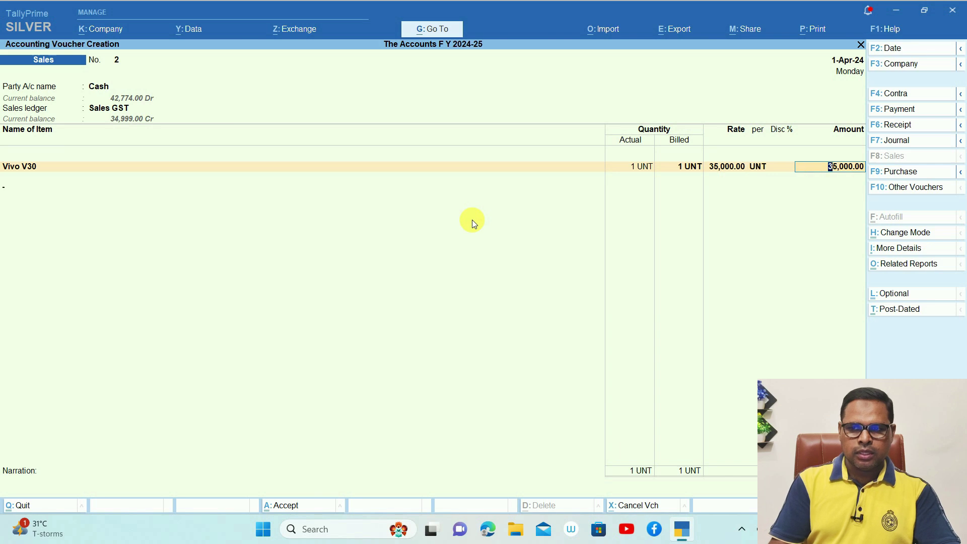
{"action": "key", "text": "Return"}
{"action": "key", "text": "Return"}
- Add the SGST and CGST tax ledgers below the item in the sales voucher
{"action": "type", "text": "Sgs"}
{"action": "key", "text": "Return"}
{"action": "key", "text": "Return"}
{"action": "type", "text": "Cgs"}
{"action": "key", "text": "Return"}
{"action": "key", "text": "Return"}
{"action": "key", "text": "Return"}
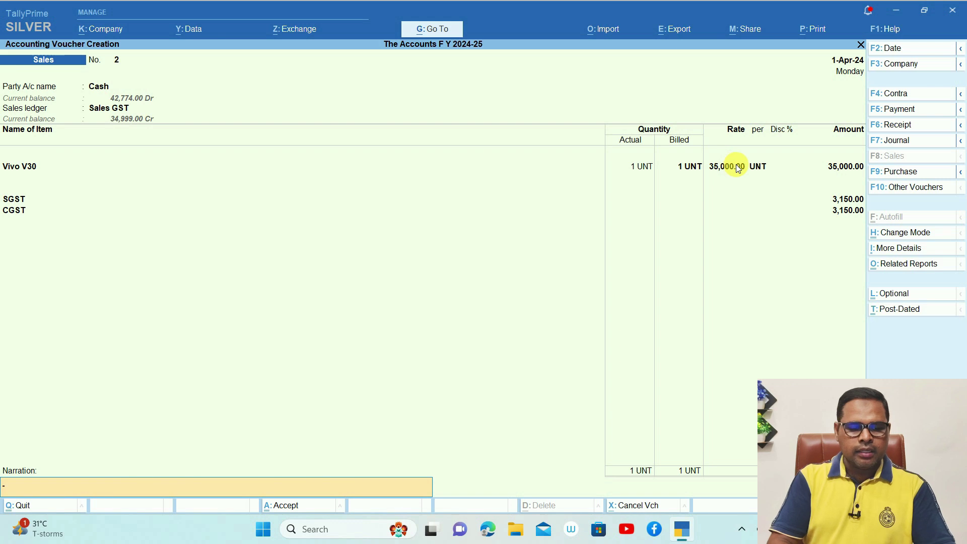
- Save the sales voucher without a narration and return to the Gateway of Tally
{"action": "key", "text": "ctrl+1"}
{"action": "mouse_move", "coordinate": [747, 173]}
{"action": "left_mouse_down"}
{"action": "mouse_move", "coordinate": [703, 192]}
{"action": "mouse_move", "coordinate": [730, 143]}
{"action": "mouse_move", "coordinate": [754, 145]}
{"action": "left_mouse_up"}
{"action": "key", "text": "Escape"}
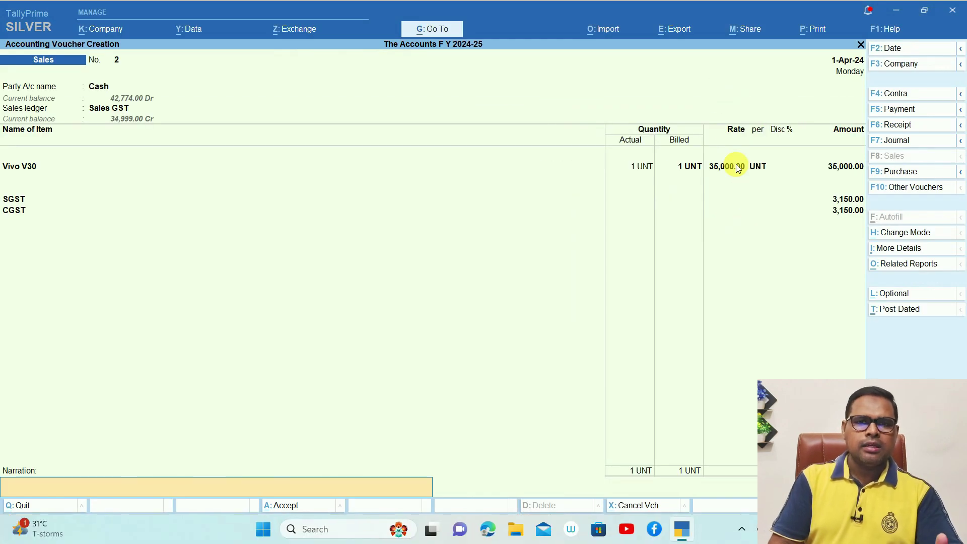
{"action": "key", "text": "Return"}
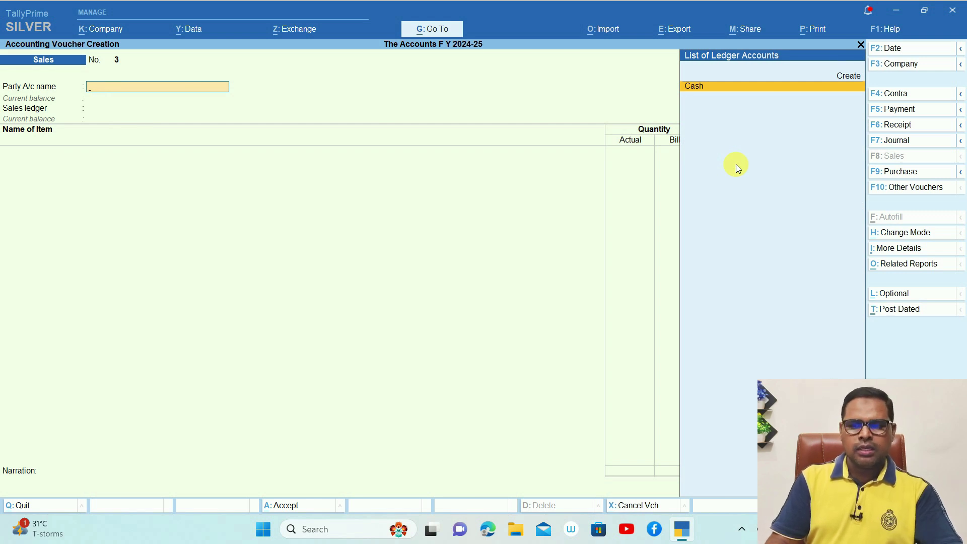
{"action": "key", "text": "Escape"}
{"action": "key", "text": "Return"}
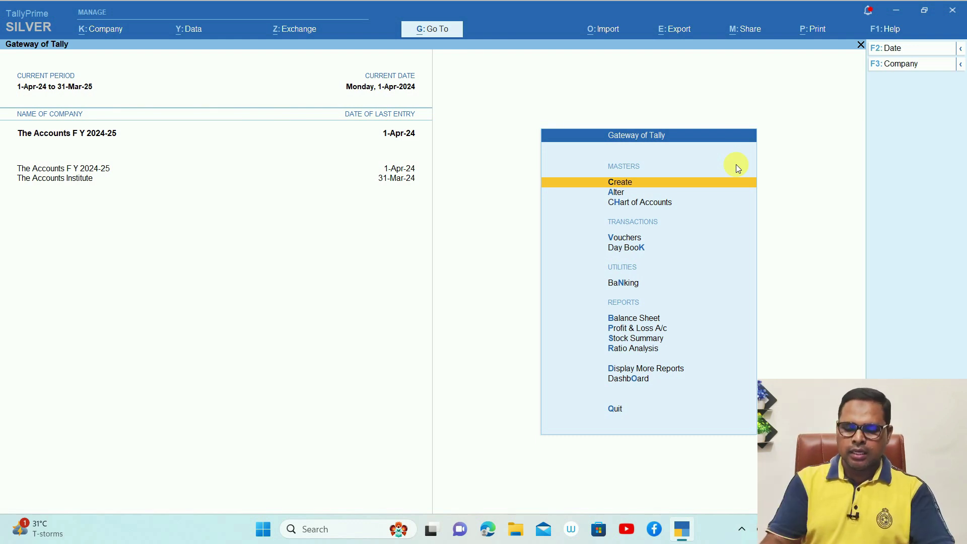
- Open the Vivo V30 stock item master for alteration
{"action": "left_click", "coordinate": [621, 194]}
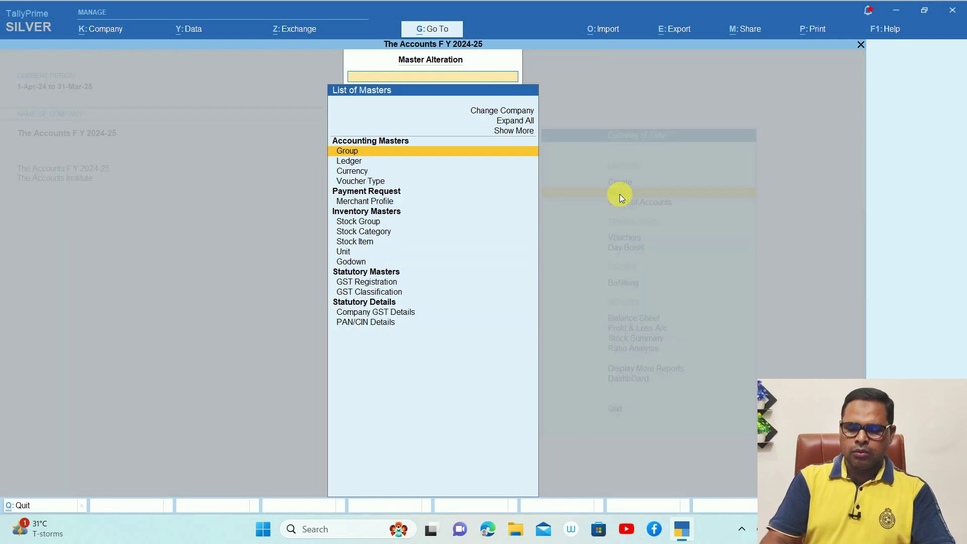
{"action": "key", "text": "Down"}
{"action": "key", "text": "Down"}
{"action": "key", "text": "Down"}
{"action": "key", "text": "Down"}
{"action": "key", "text": "Down"}
{"action": "key", "text": "Down"}
{"action": "key", "text": "Down"}
{"action": "key", "text": "Return"}
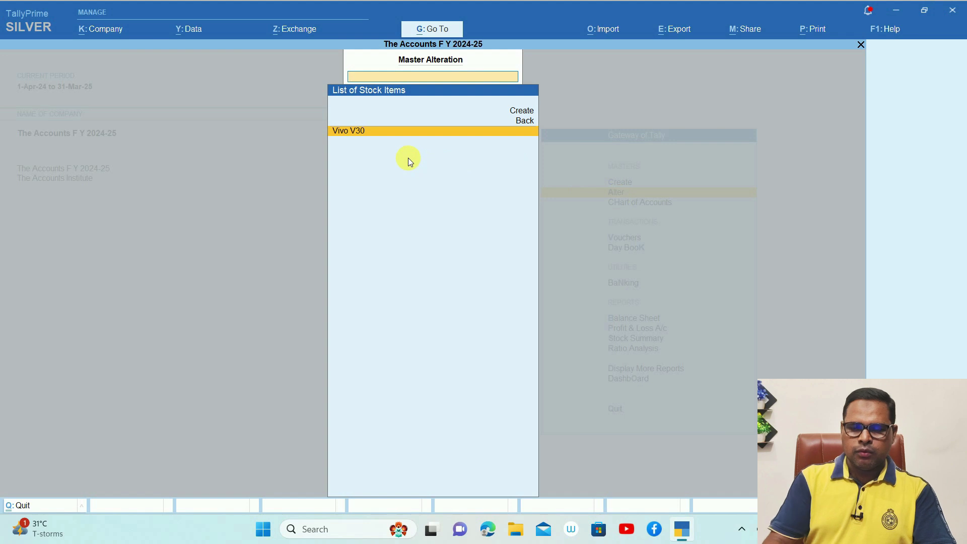
{"action": "key", "text": "Return"}
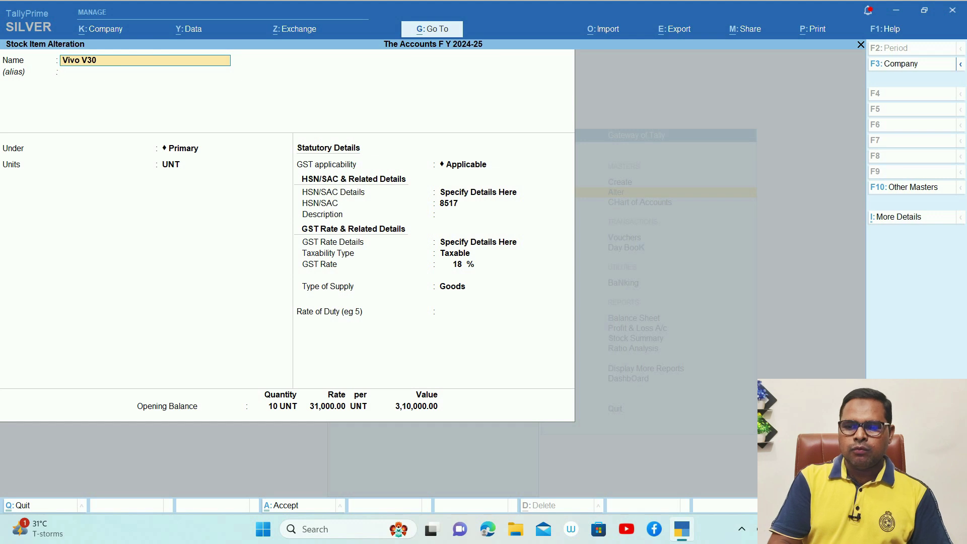
- Show more stock item configurations and enable Provide Standard Buying and Selling Rates
{"action": "key", "text": "F12"}
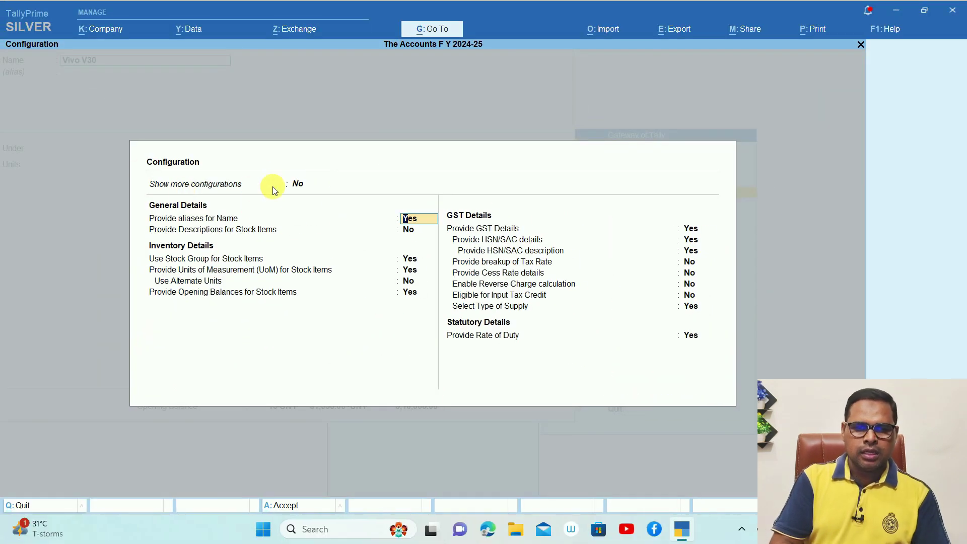
{"action": "left_click", "coordinate": [298, 185]}
{"action": "type", "text": "y"}
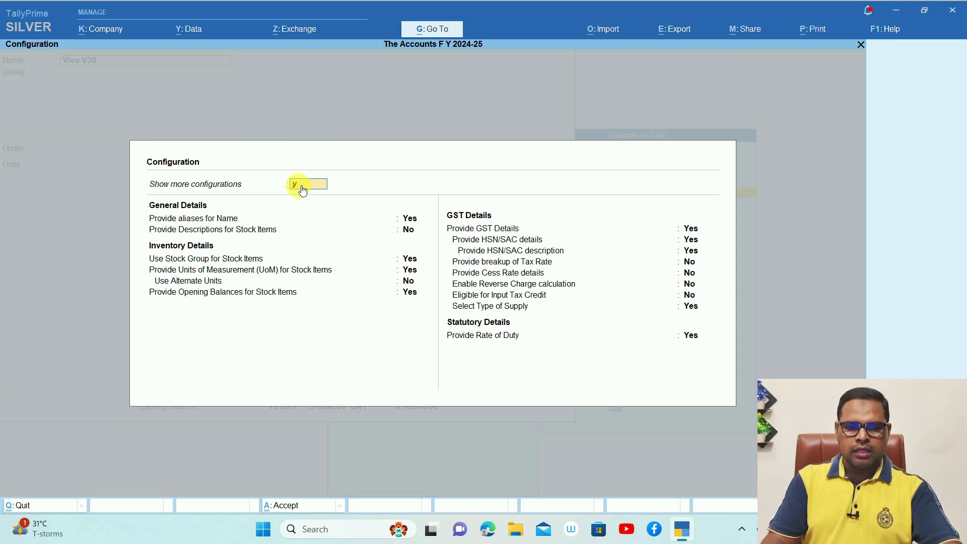
{"action": "key", "text": "Return"}
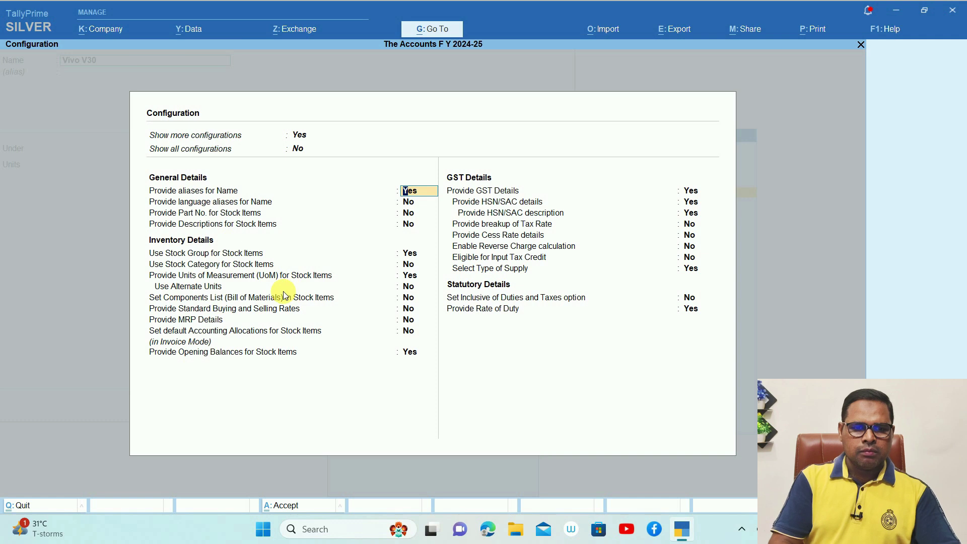
{"action": "left_click", "coordinate": [238, 297]}
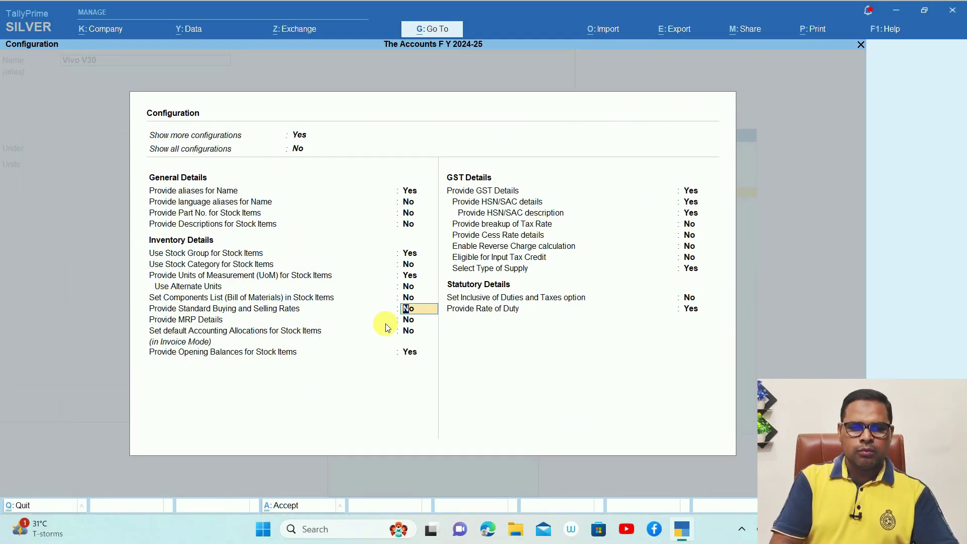
{"action": "type", "text": "y"}
{"action": "key", "text": "Return"}
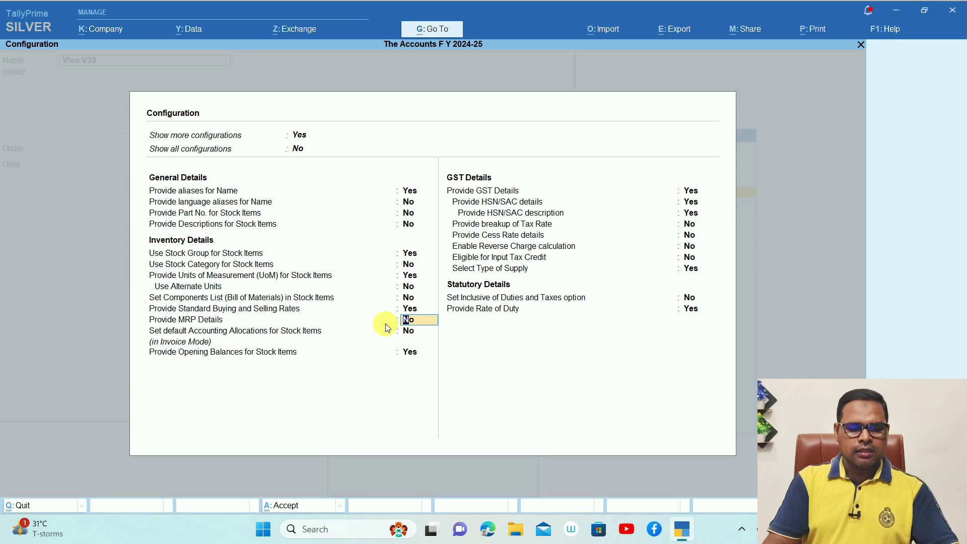
{"action": "key", "text": "ctrl+a"}
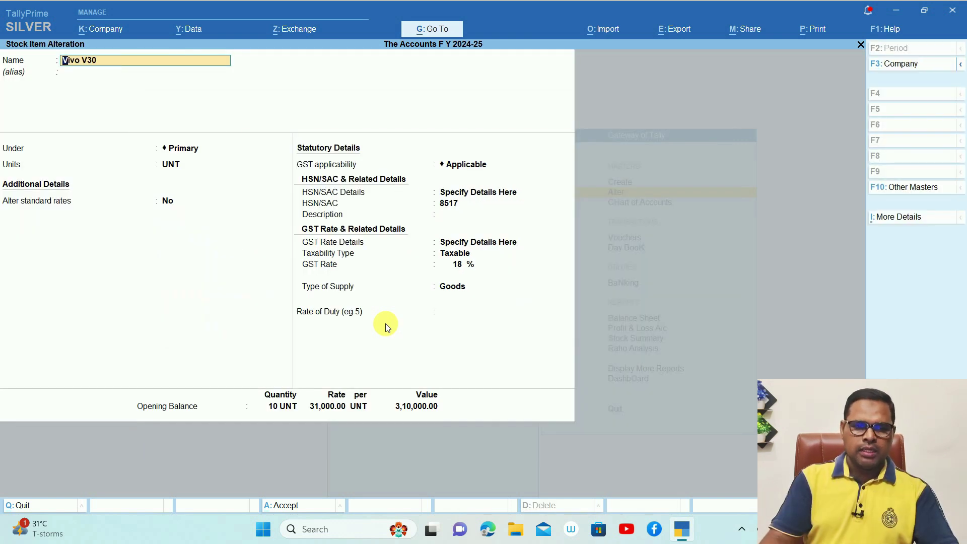
- Set Alter standard rates to Yes for Vivo V30 to open its standard rates
{"action": "key", "text": "Return"}
{"action": "key", "text": "Return"}
{"action": "key", "text": "Return"}
{"action": "key", "text": "Return"}
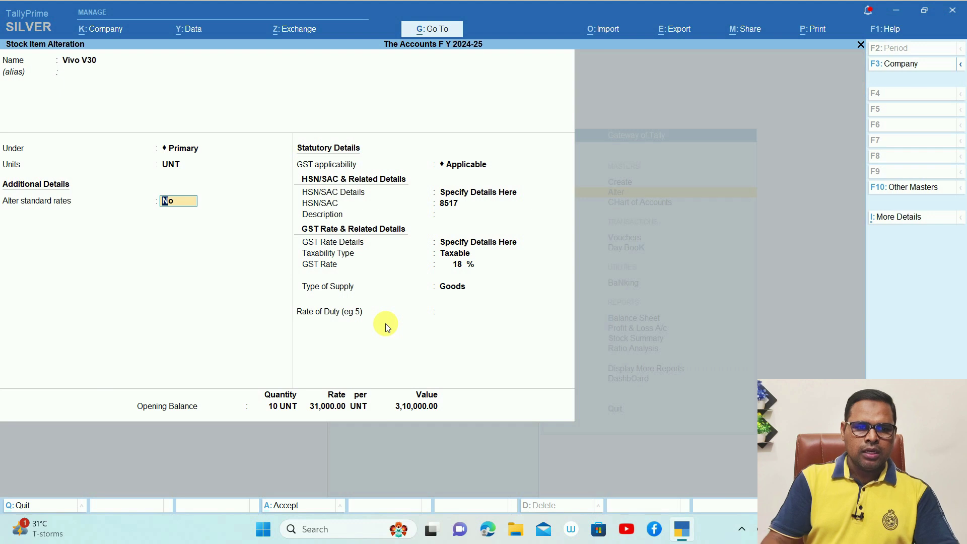
{"action": "key", "text": "ctrl"}
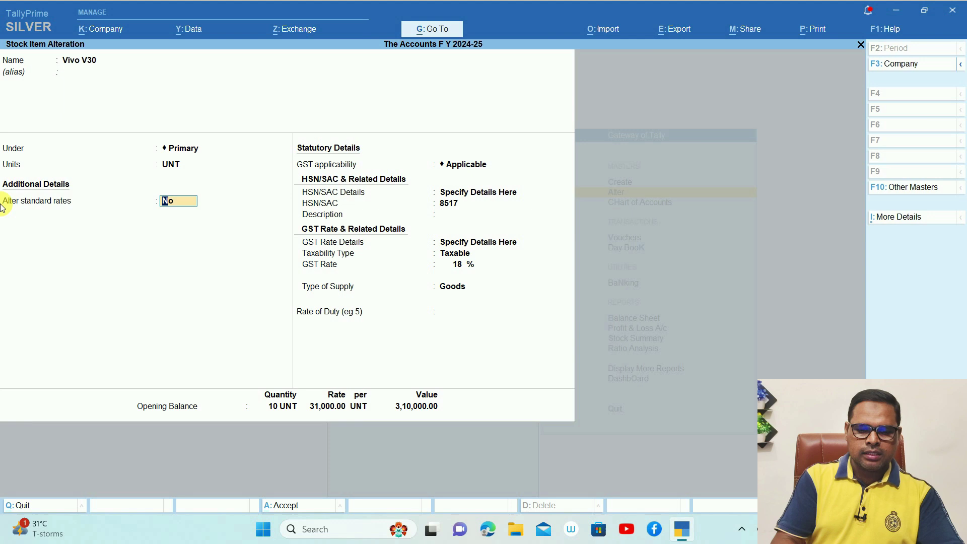
{"action": "type", "text": "y"}
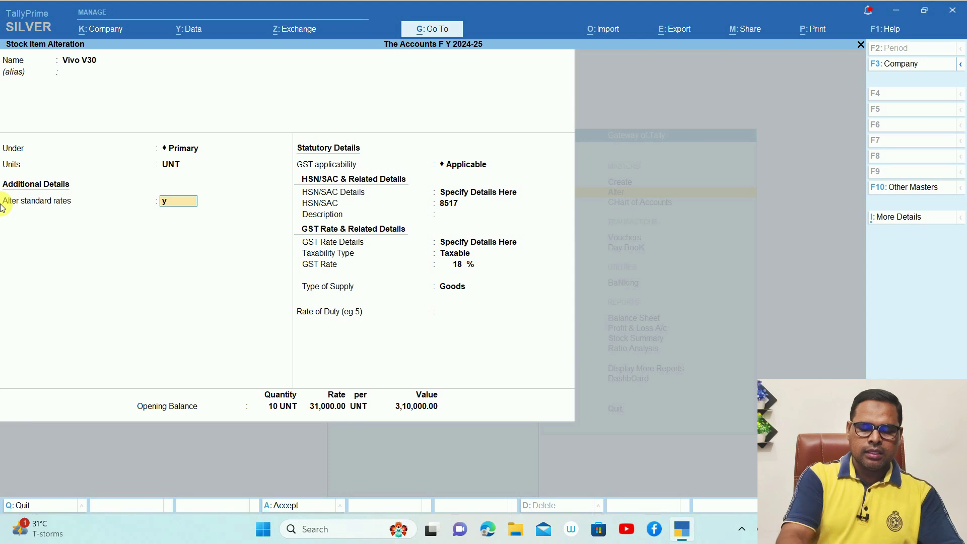
{"action": "key", "text": "Return"}
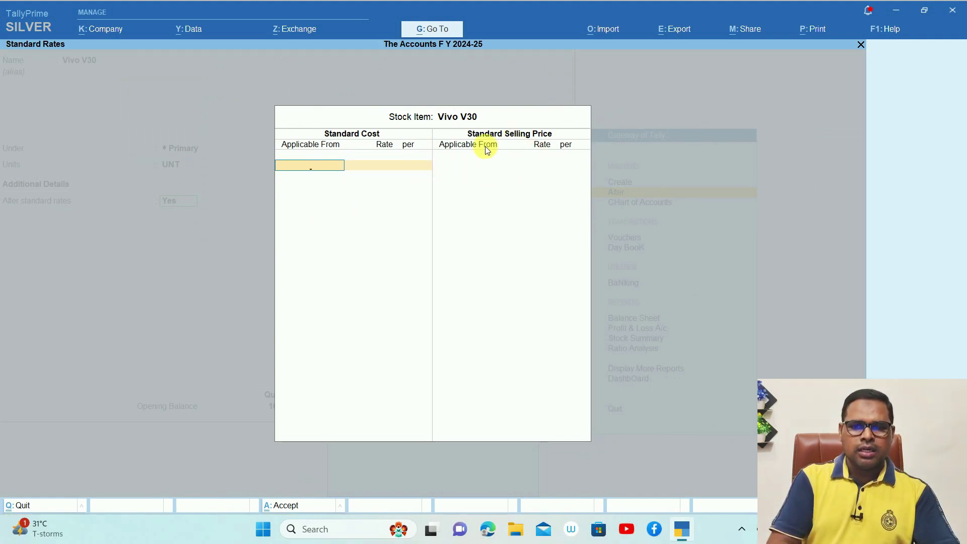
- Add a standard selling price of 36,500 per UNT for Vivo V30, applicable from 20-Aug-24
{"action": "left_click", "coordinate": [507, 171]}
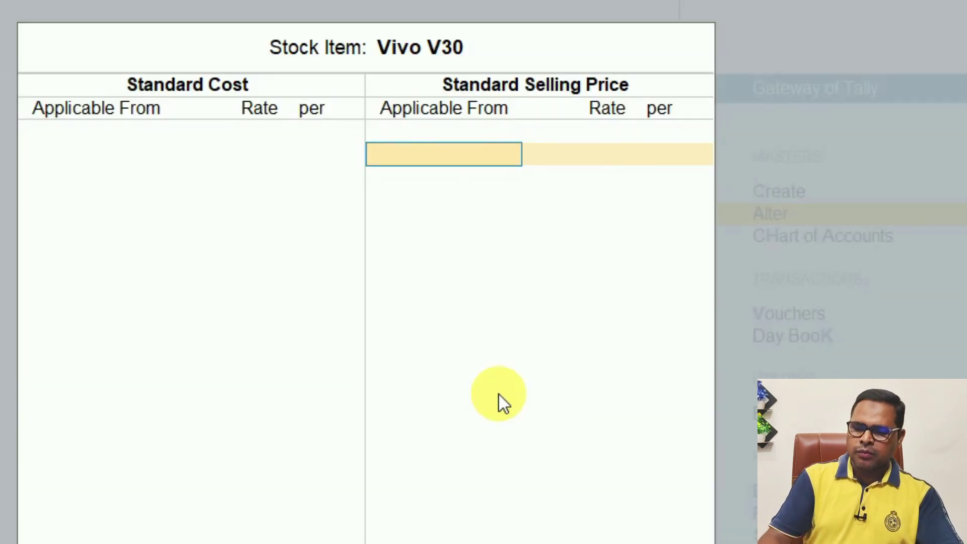
{"action": "type", "text": "20.8"}
{"action": "key", "text": "Return"}
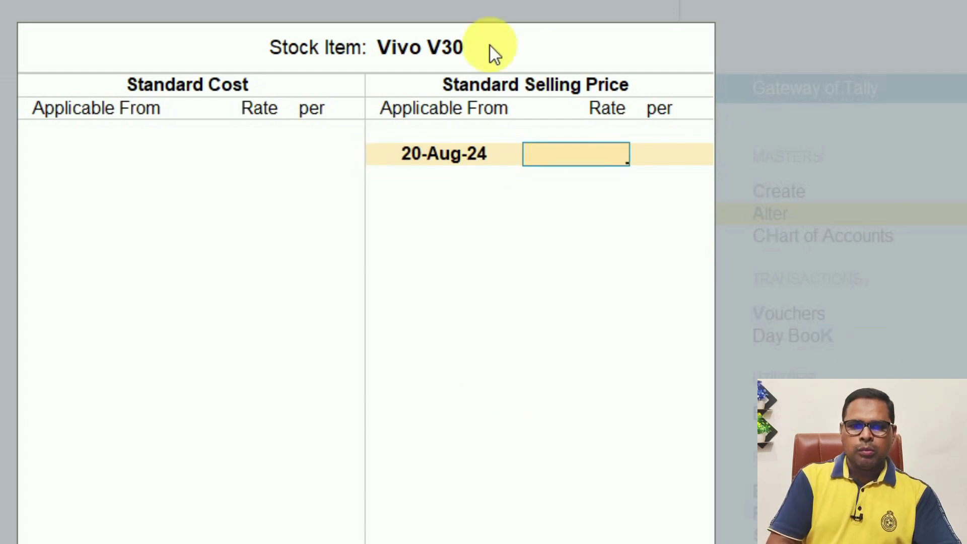
{"action": "type", "text": "36,500"}
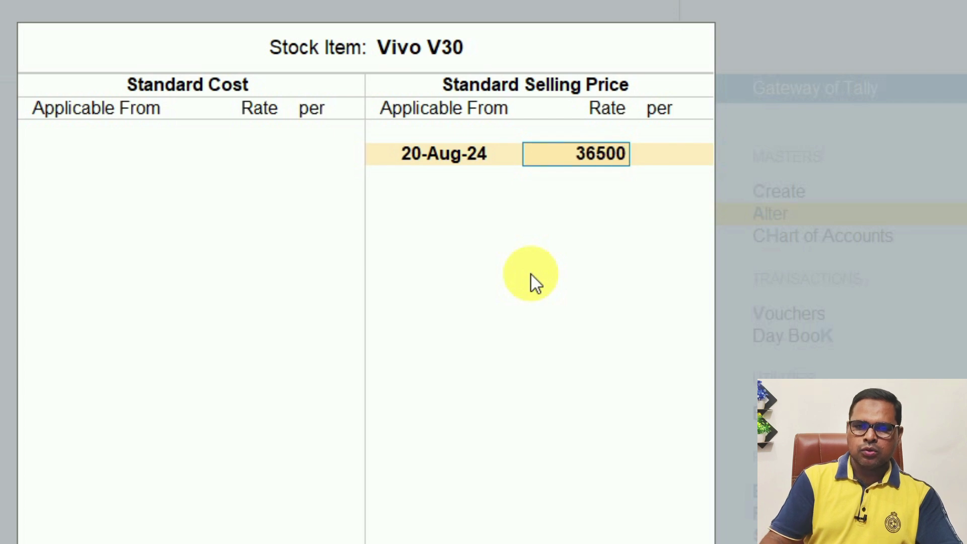
{"action": "key", "text": "Return"}
{"action": "key", "text": "Return"}
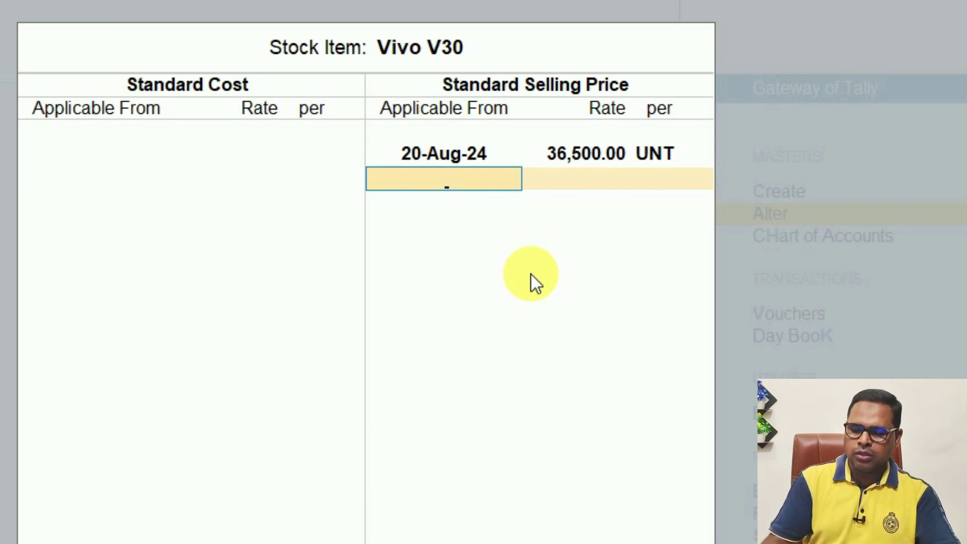
- Add a standard selling price of 37,999 per UNT applicable from 22-Aug-24 and save the stock item
{"action": "type", "text": "22.8"}
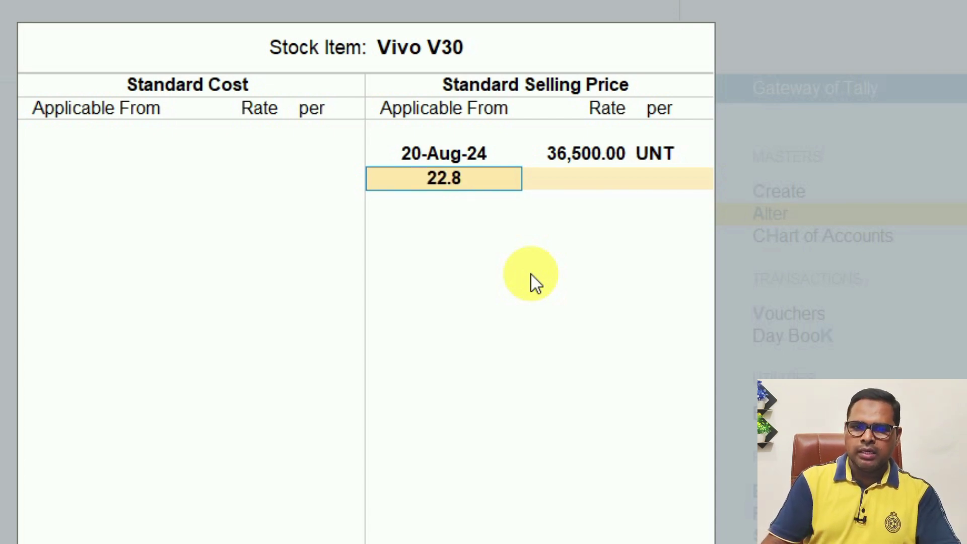
{"action": "key", "text": "Return"}
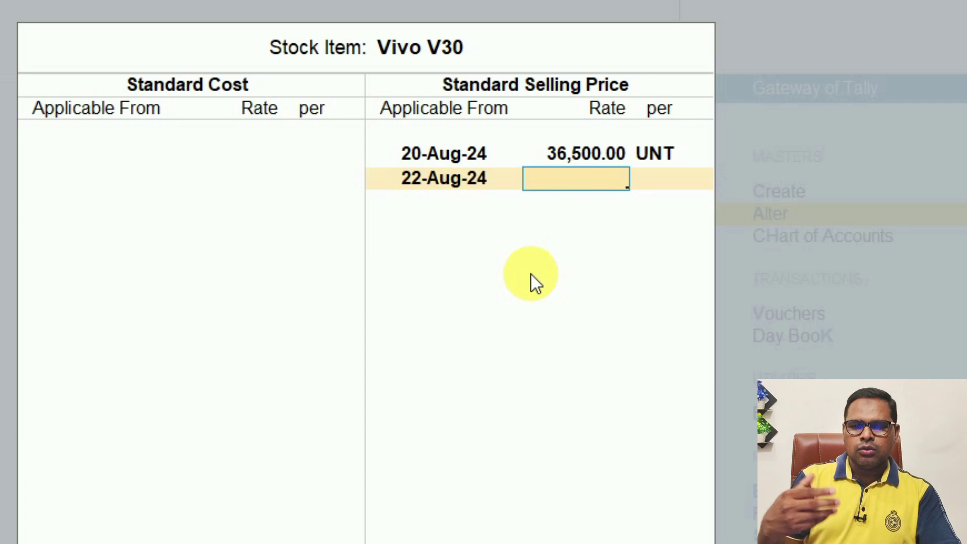
{"action": "type", "text": "37999"}
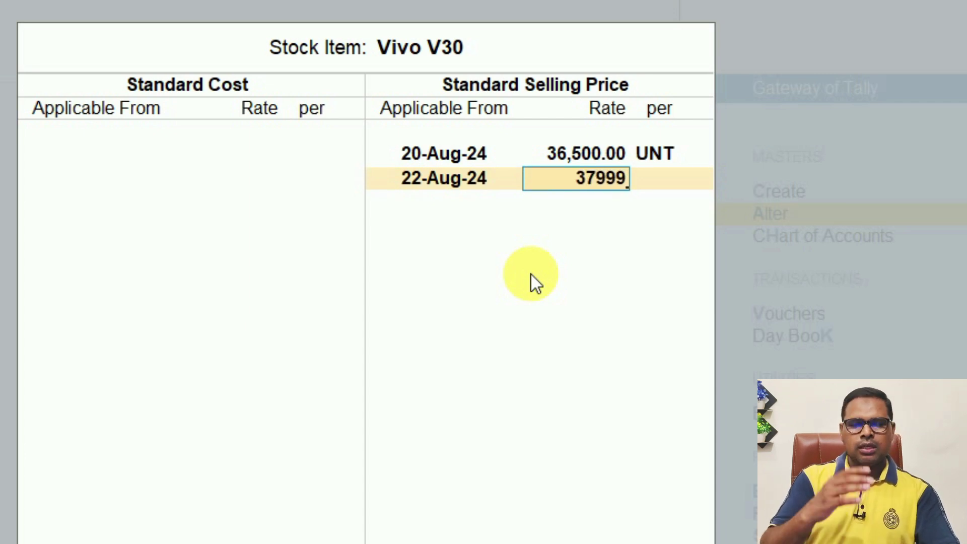
{"action": "key", "text": "Return"}
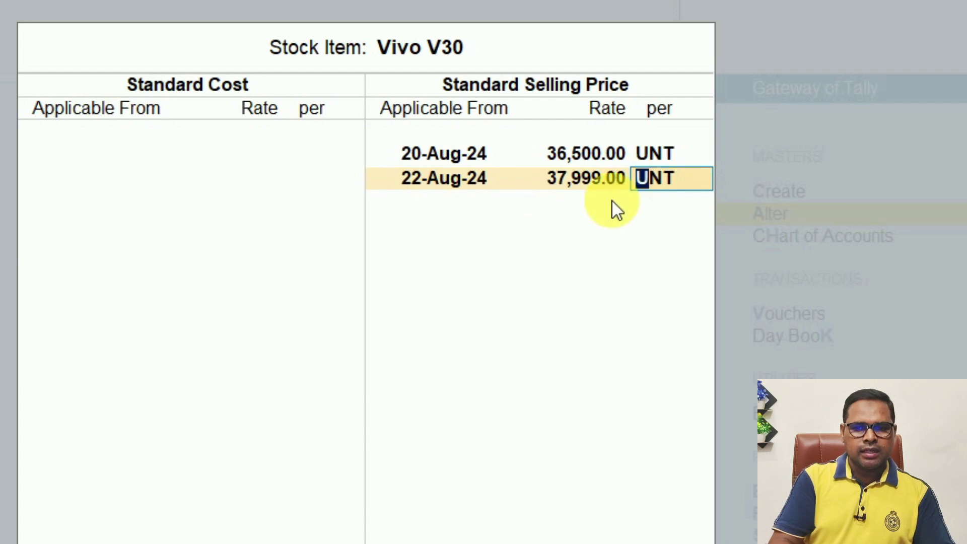
{"action": "key", "text": "Return"}
{"action": "key", "text": "Return"}
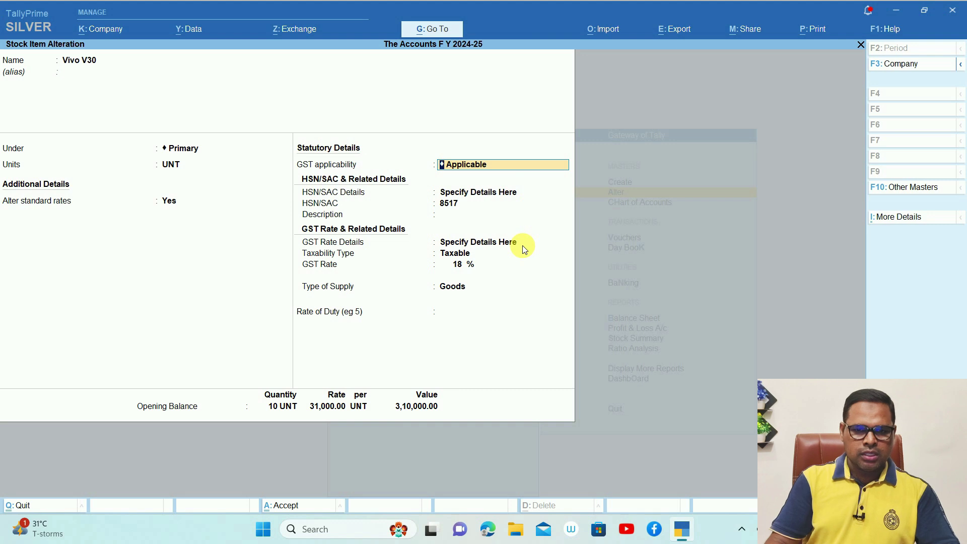
{"action": "key", "text": "ctrl+a"}
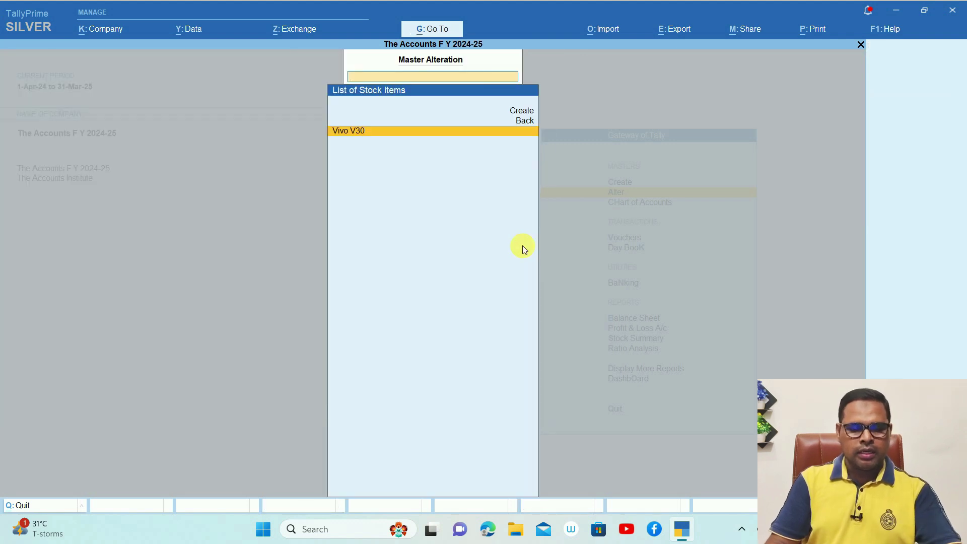
- Leave master alteration and start a new sales voucher dated 20-Aug-24
{"action": "key", "text": "Escape"}
{"action": "key", "text": "Up"}
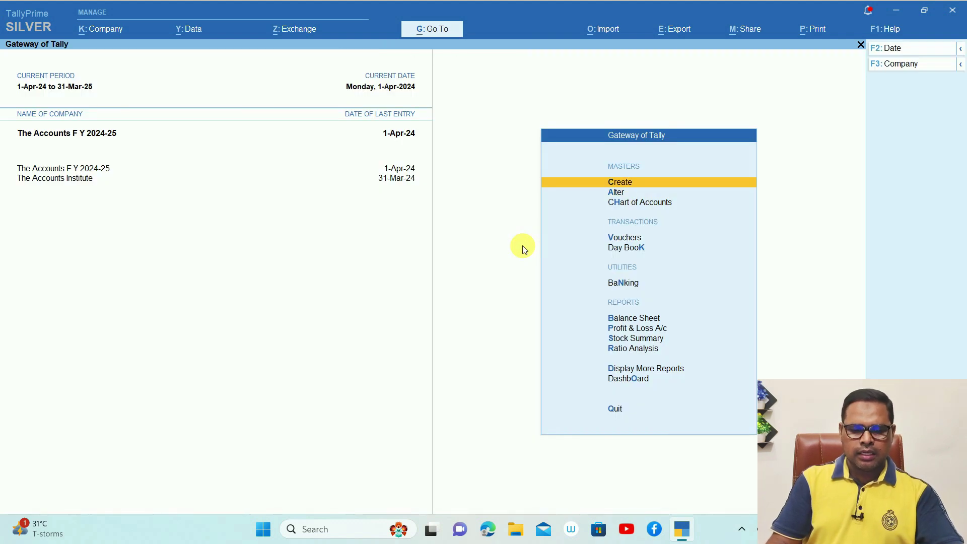
{"action": "key", "text": "F8"}
{"action": "left_click", "coordinate": [897, 51]}
{"action": "type", "text": "20.8"}
{"action": "key", "text": "Return"}
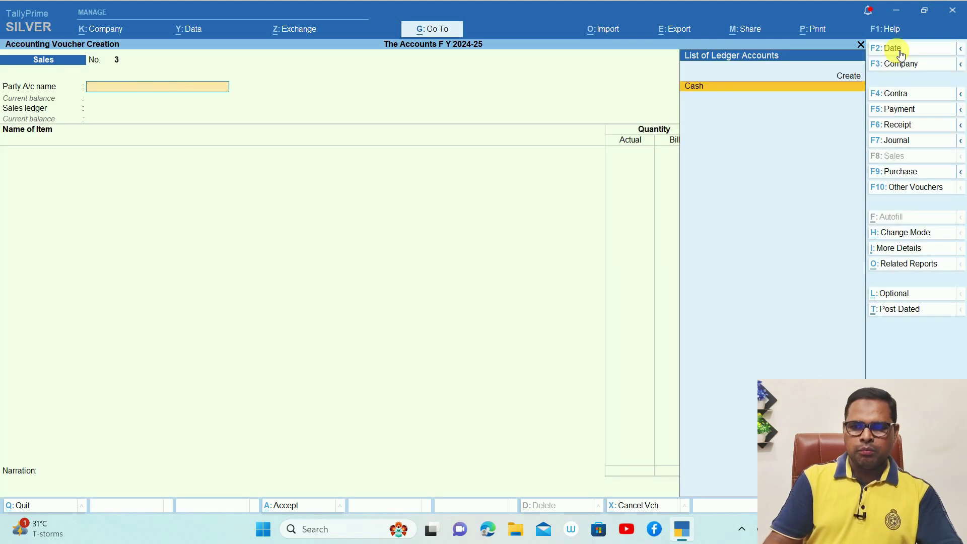
- Choose Cash as the party and Sales GST as the sales ledger, leaving the dispatch and party details blank
{"action": "key", "text": "Return"}
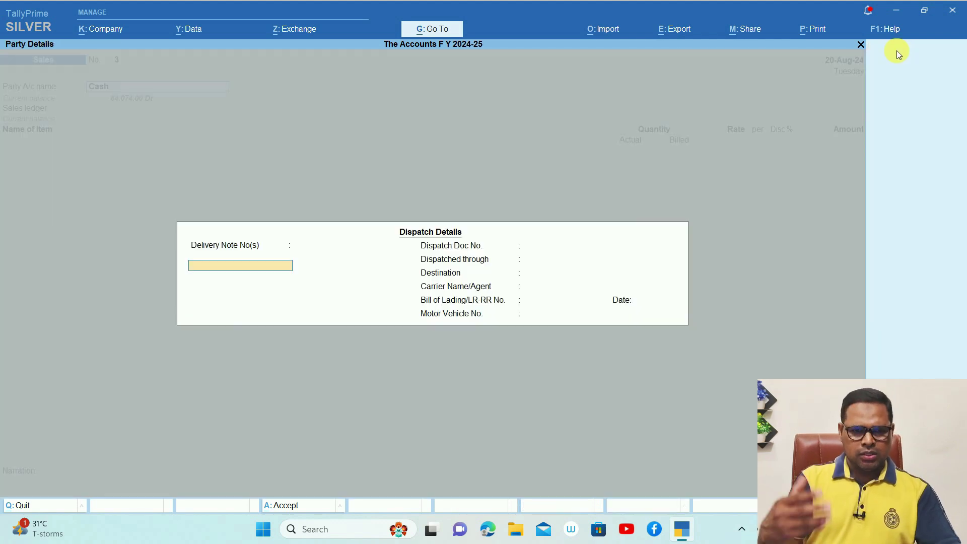
{"action": "key", "text": "ctrl+a"}
{"action": "key", "text": "ctrl+a"}
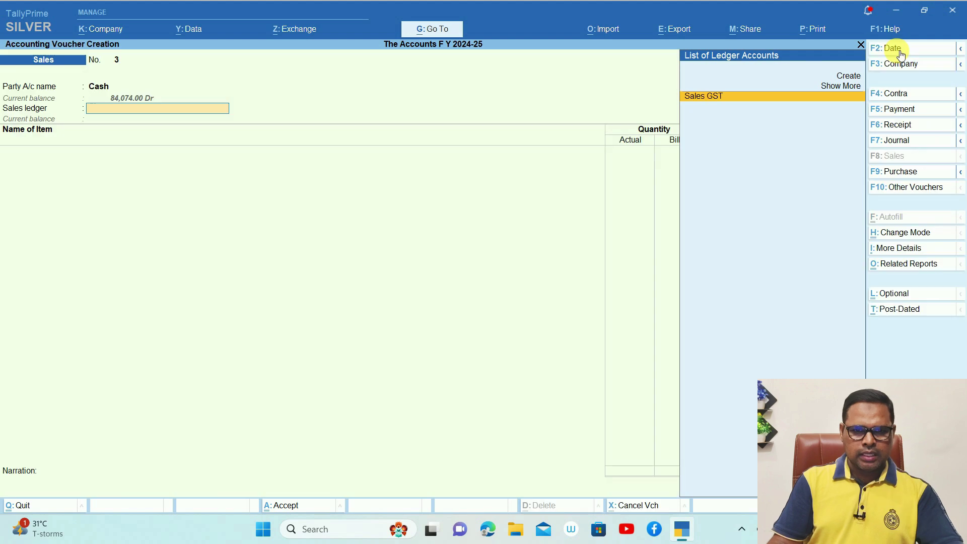
{"action": "key", "text": "Return"}
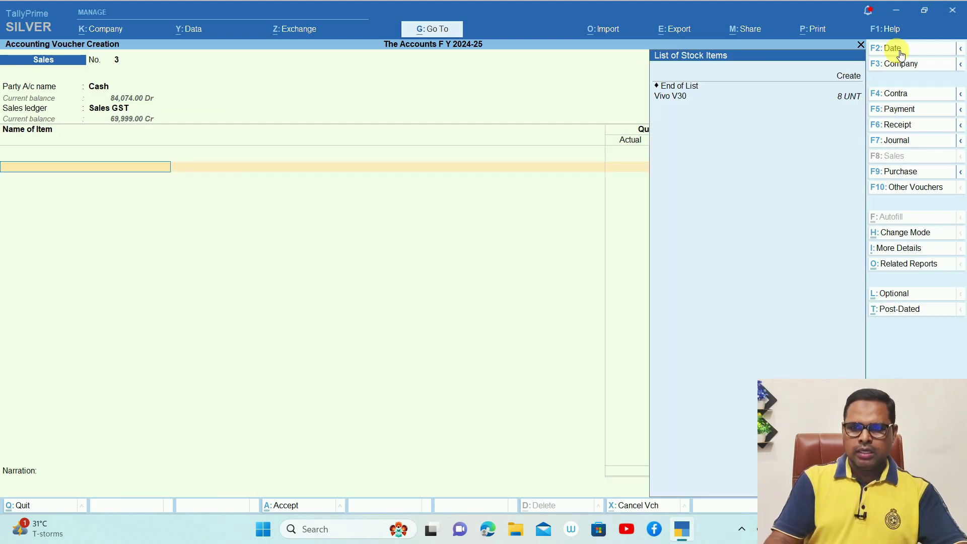
- Enter 1 UNT of Vivo V30 in the 20-Aug-24 sales voucher at its standard rate and finish the item list
{"action": "key", "text": "Return"}
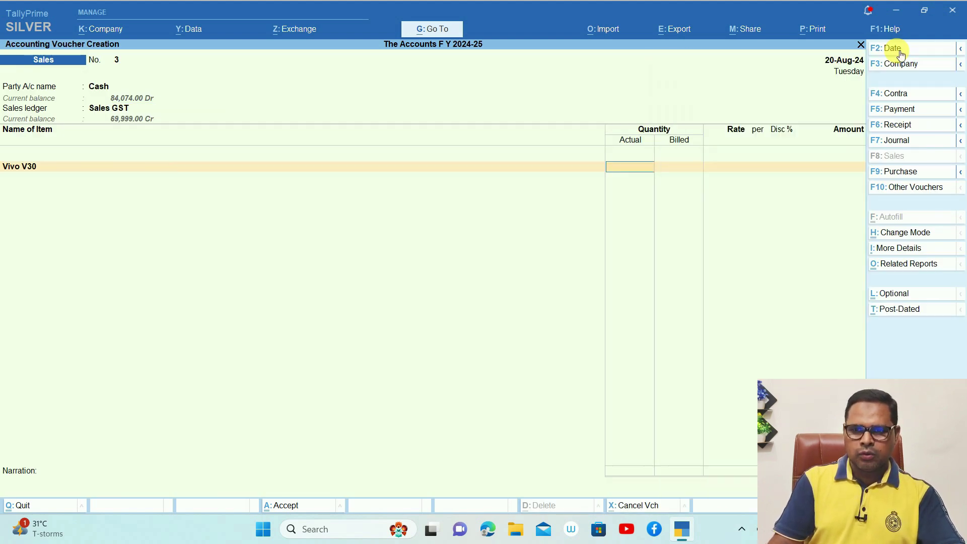
{"action": "type", "text": "1"}
{"action": "key", "text": "Return"}
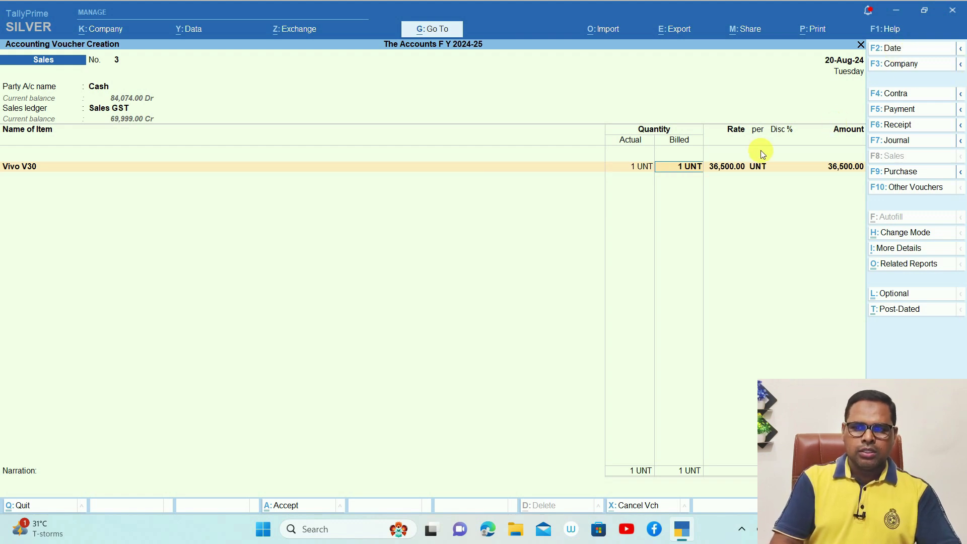
{"action": "key", "text": "ctrl"}
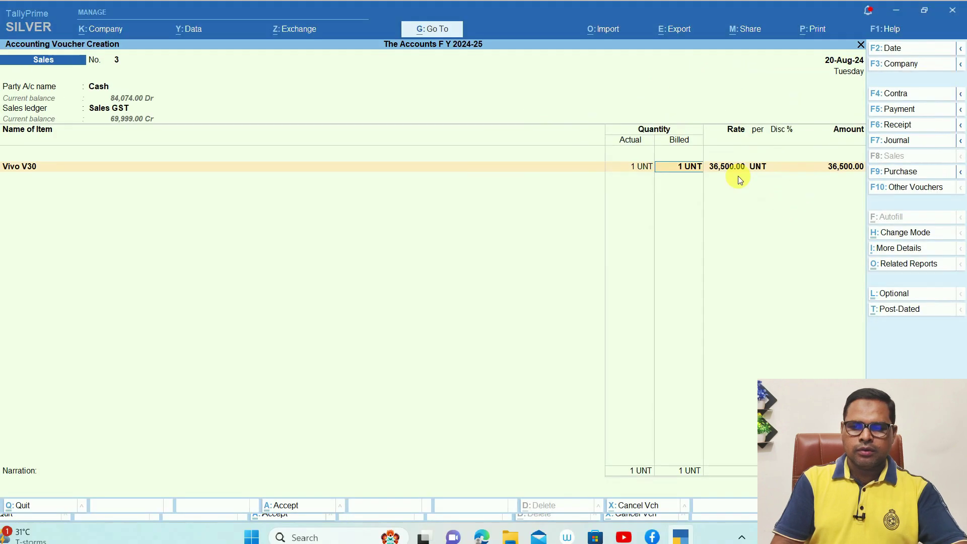
{"action": "key", "text": "Return"}
{"action": "key", "text": "Return"}
{"action": "key", "text": "Return"}
{"action": "key", "text": "Return"}
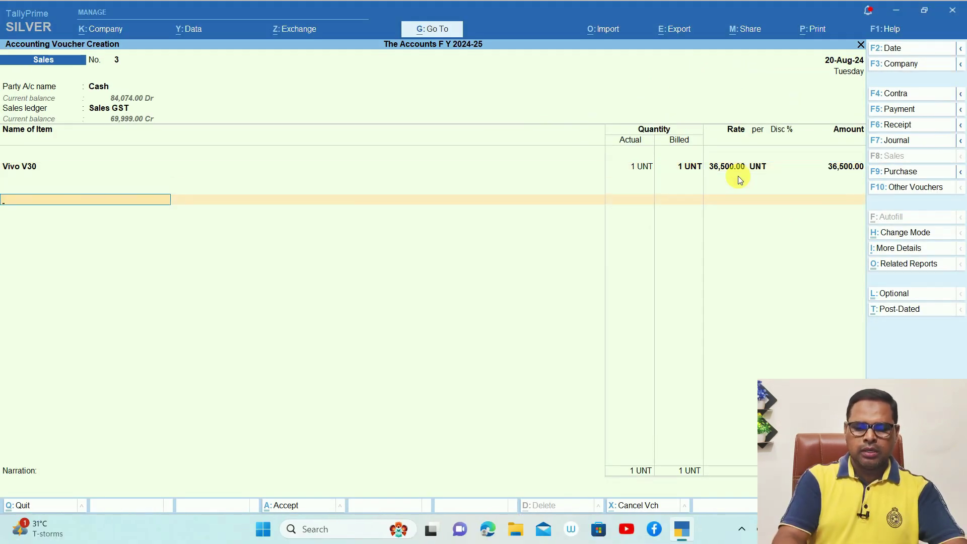
- Add the SGST and CGST tax lines to the 20-Aug-24 voucher and save it
{"action": "type", "text": "Sgs"}
{"action": "key", "text": "Return"}
{"action": "type", "text": "Cgs"}
{"action": "key", "text": "Return"}
{"action": "key", "text": "Return"}
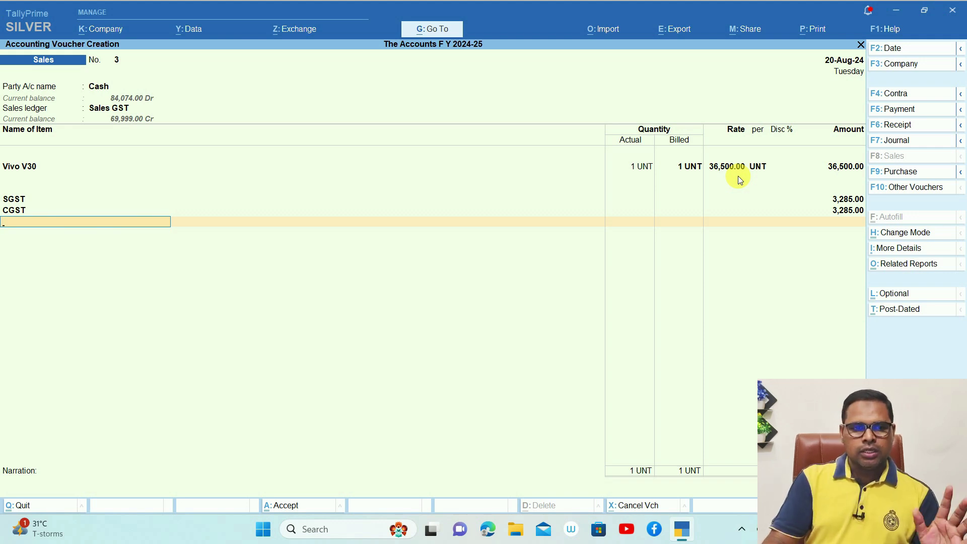
{"action": "key", "text": "Return"}
{"action": "key", "text": "Return"}
{"action": "key", "text": "Return"}
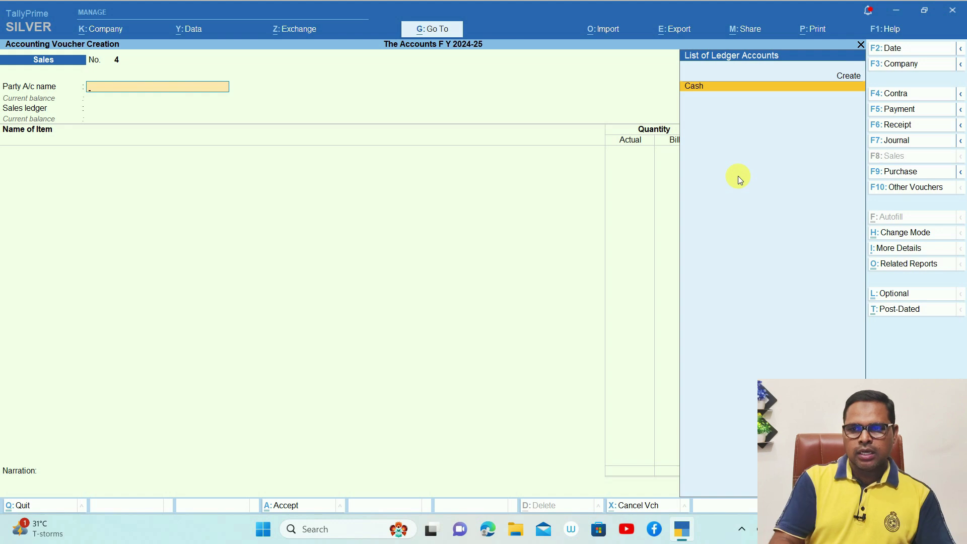
- Set the date of the new sales voucher to 22-Aug-24
{"action": "left_click", "coordinate": [903, 54]}
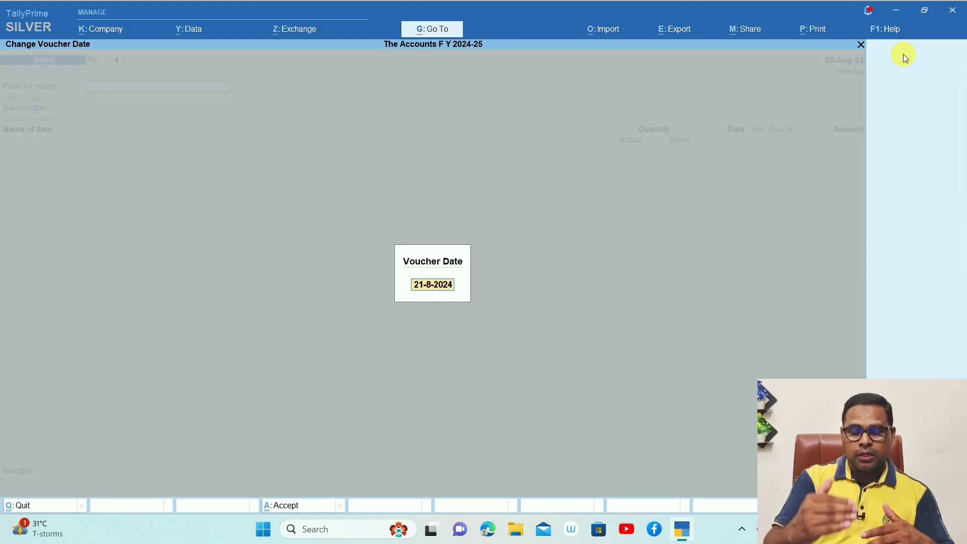
{"action": "type", "text": "22"}
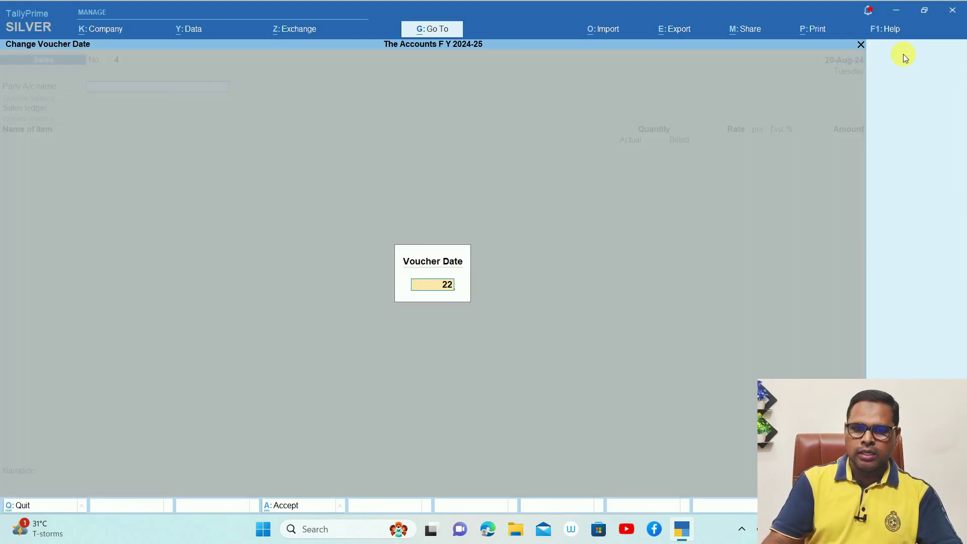
{"action": "key", "text": "Return"}
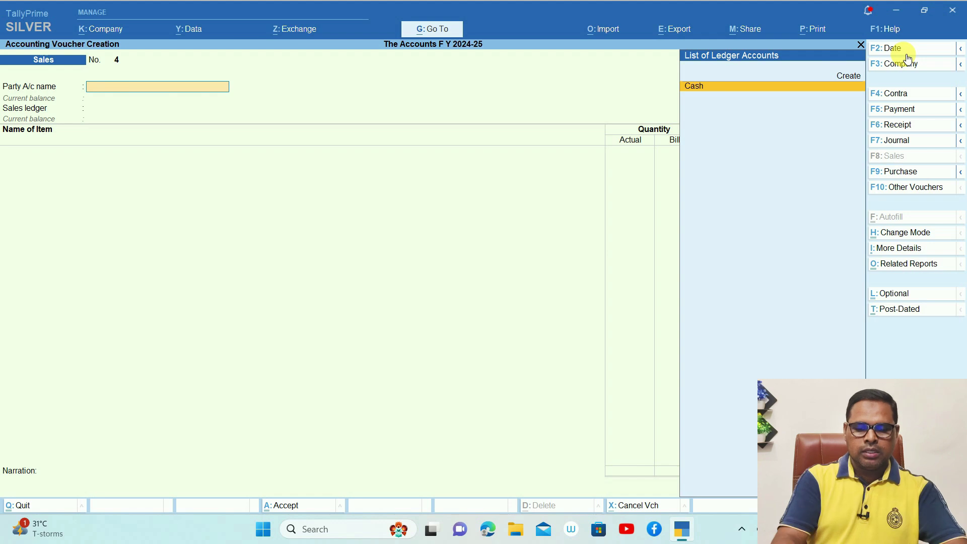
- Select Cash as the party and Sales GST as the sales ledger for the 22-Aug-24 voucher, skipping the dispatch details
{"action": "key", "text": "Return"}
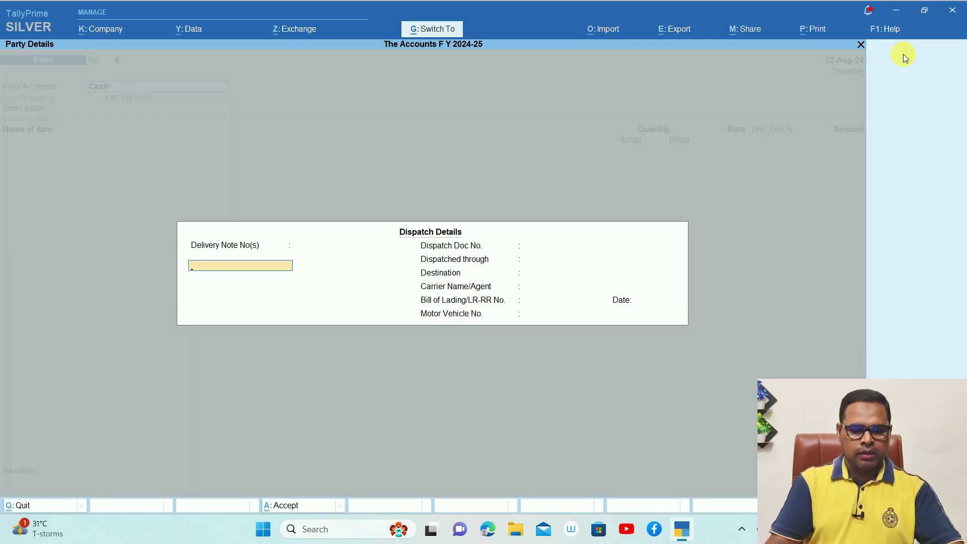
{"action": "key", "text": "ctrl+a"}
{"action": "key", "text": "Return"}
{"action": "key", "text": "ctrl+a"}
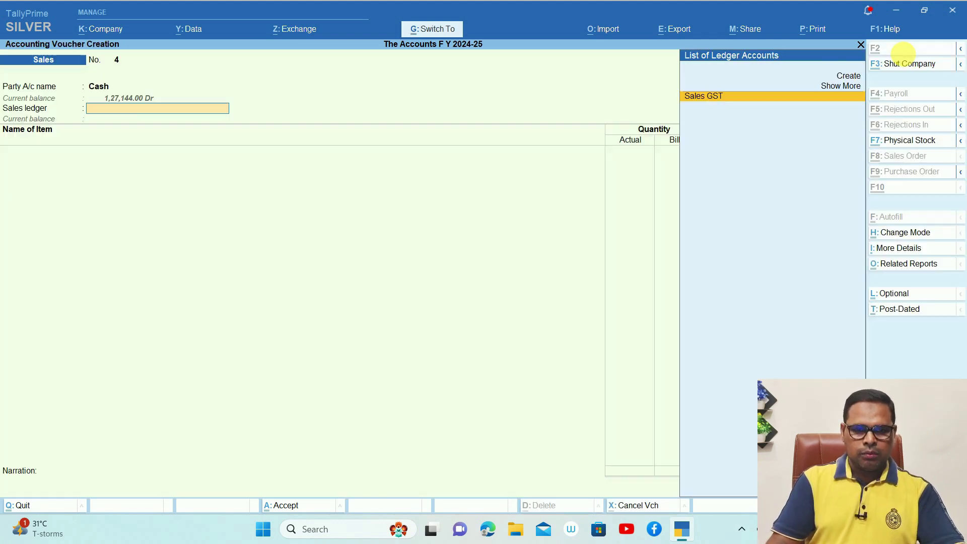
{"action": "key", "text": "Return"}
- Enter 1 UNT of Vivo V30 in the 22-Aug-24 voucher, keep the standard rate, and end the item list
{"action": "key", "text": "Down"}
{"action": "key", "text": "Return"}
{"action": "key", "text": "Return"}
{"action": "key", "text": "Return"}
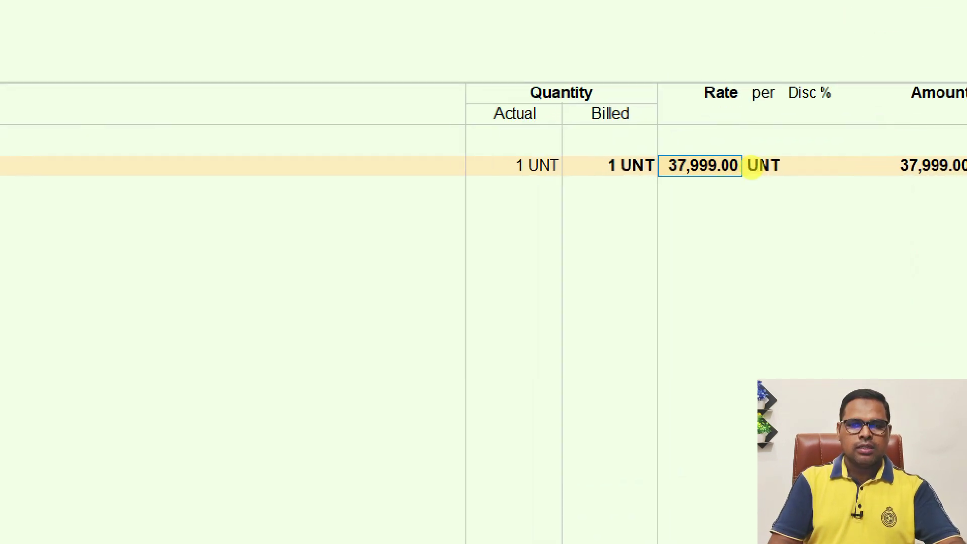
{"action": "left_click_drag", "start_coordinate": [762, 177], "coordinate": [742, 132]}
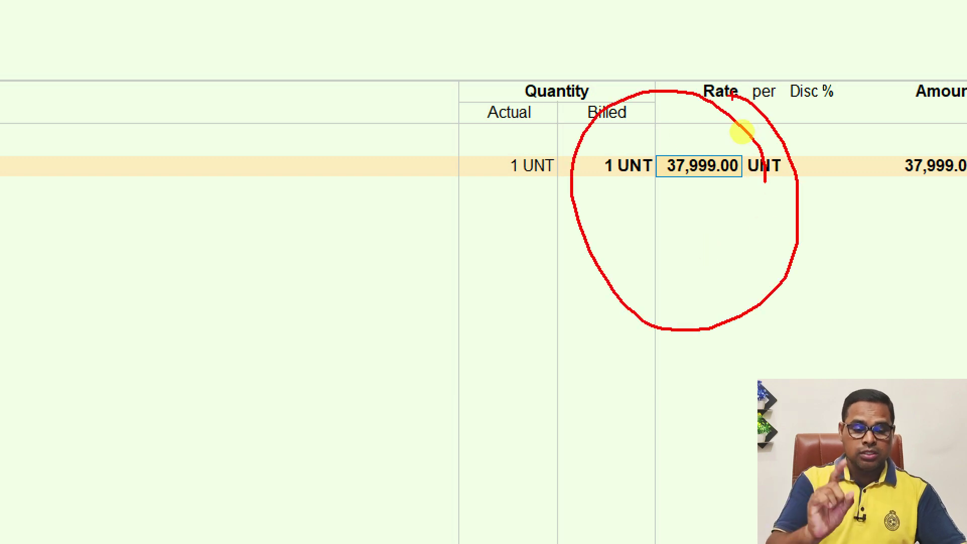
{"action": "key", "text": "Return"}
{"action": "key", "text": "Return"}
{"action": "key", "text": "Return"}
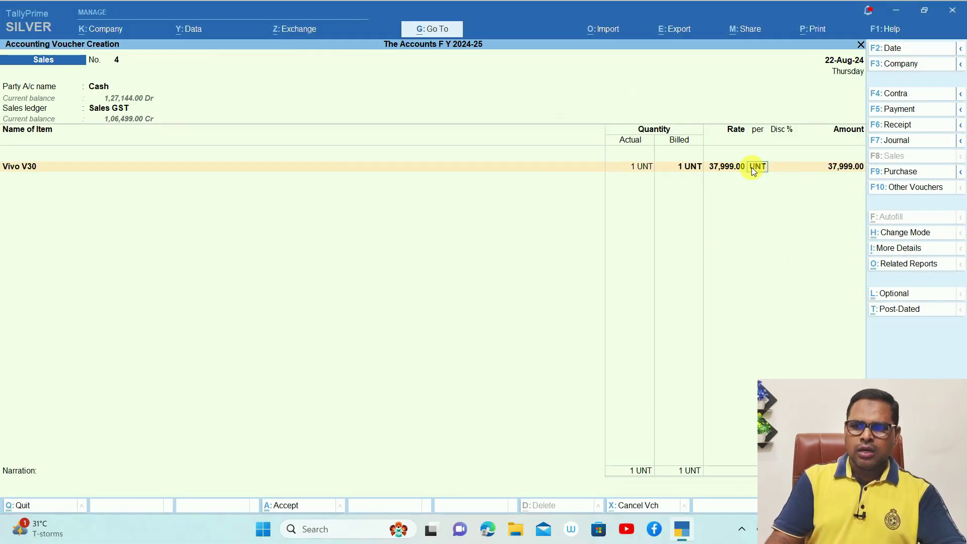
{"action": "key", "text": "Return"}
- Add SGST and CGST tax lines below the Vivo V30 item in the 22-Aug-24 voucher
{"action": "type", "text": "sg"}
{"action": "key", "text": "Return"}
{"action": "key", "text": "Return"}
{"action": "type", "text": "cg"}
{"action": "key", "text": "Return"}
{"action": "key", "text": "Return"}
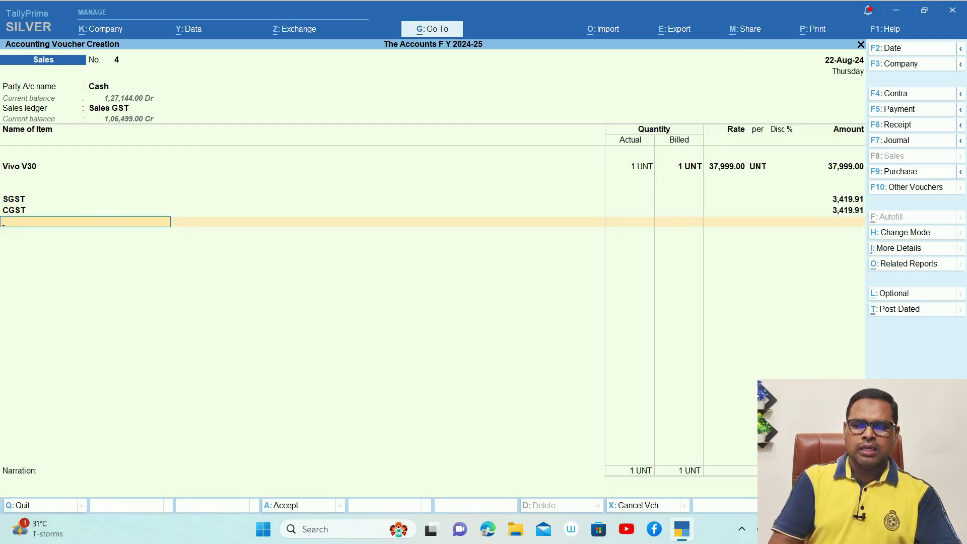
- Add the Round Off ledger below CGST and open that ledger for alteration from the voucher
{"action": "type", "text": "roun"}
{"action": "key", "text": "Return"}
{"action": "key", "text": "Return"}
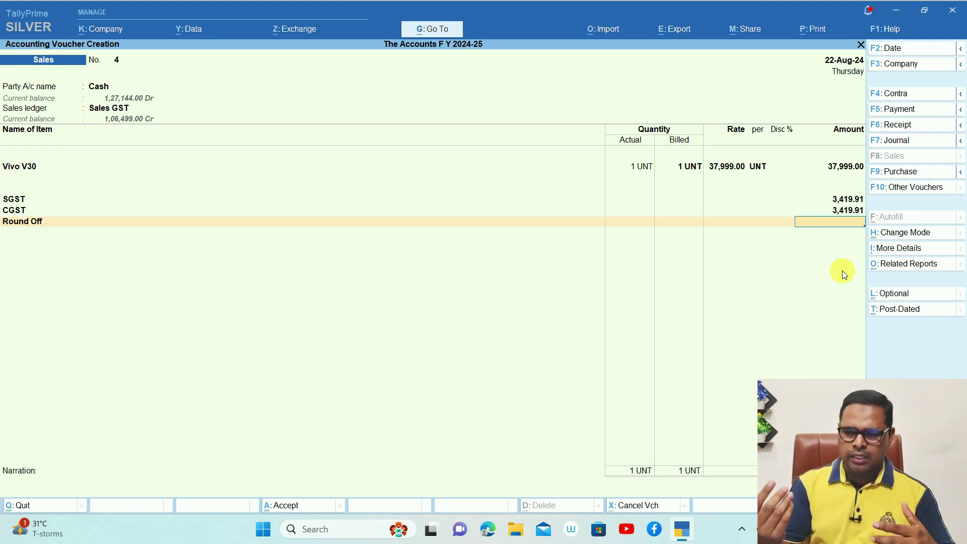
{"action": "key", "text": "BackSpace"}
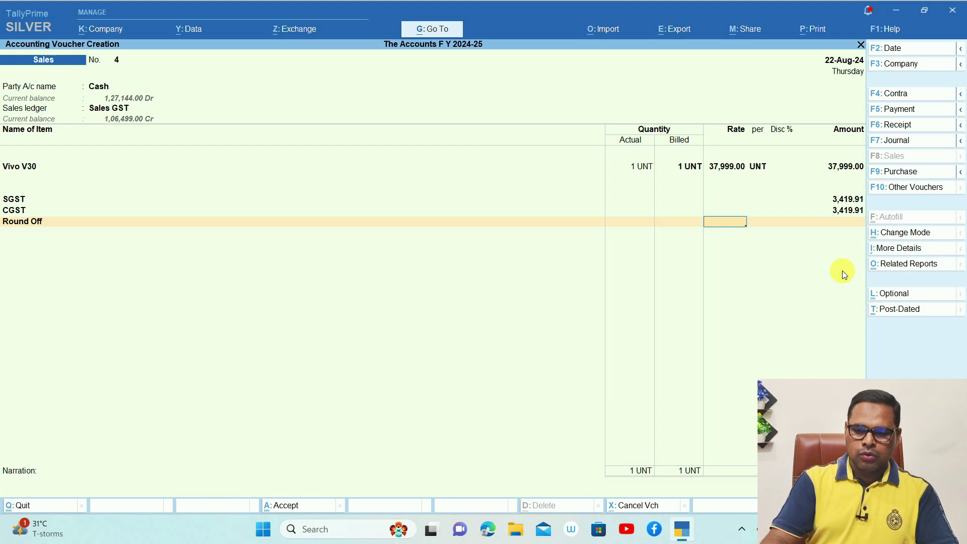
{"action": "key", "text": "BackSpace"}
{"action": "key", "text": "ctrl+Return"}
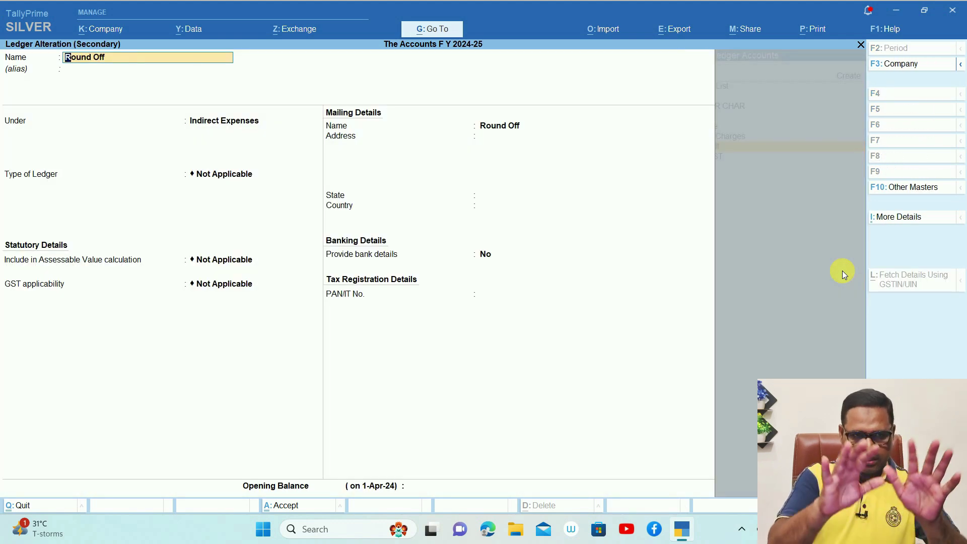
- Set the Round Off ledger's type to Invoice Rounding with Normal Rounding and a rounding limit of 1, and save it
{"action": "key", "text": "Return"}
{"action": "key", "text": "Return"}
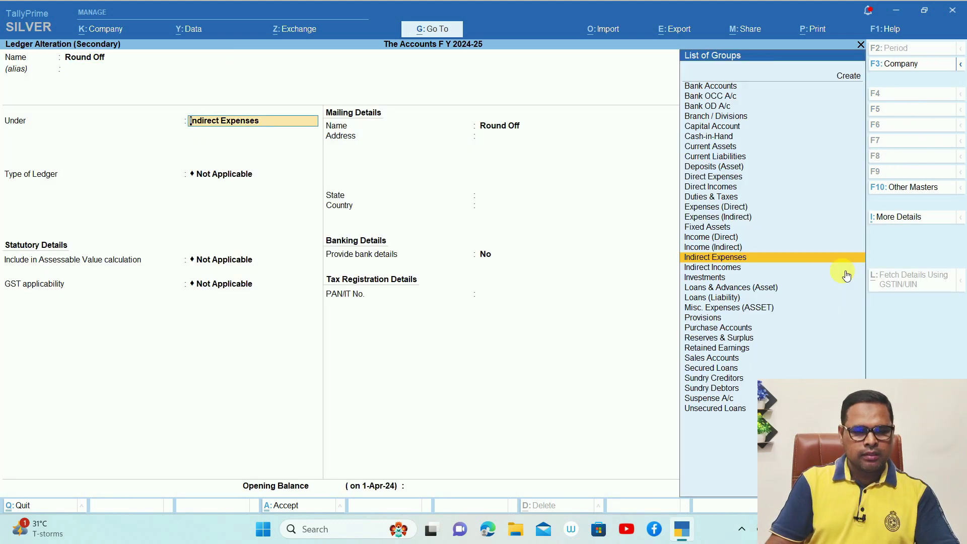
{"action": "key", "text": "Return"}
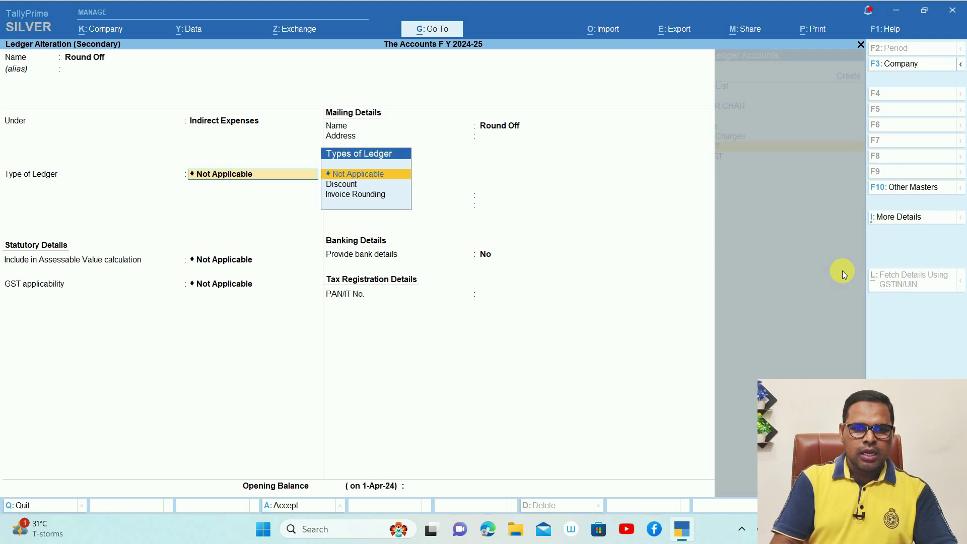
{"action": "key", "text": "ctrl+1"}
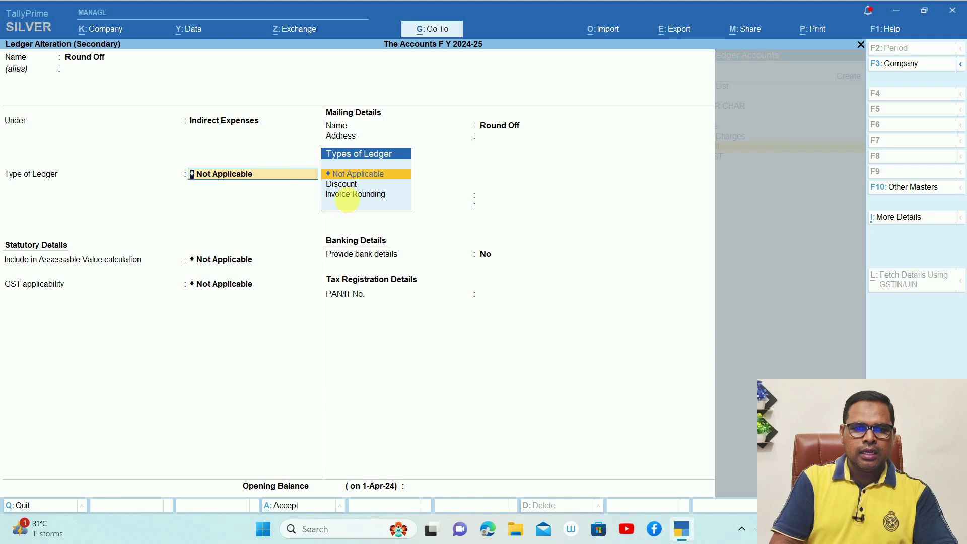
{"action": "left_click", "coordinate": [352, 195]}
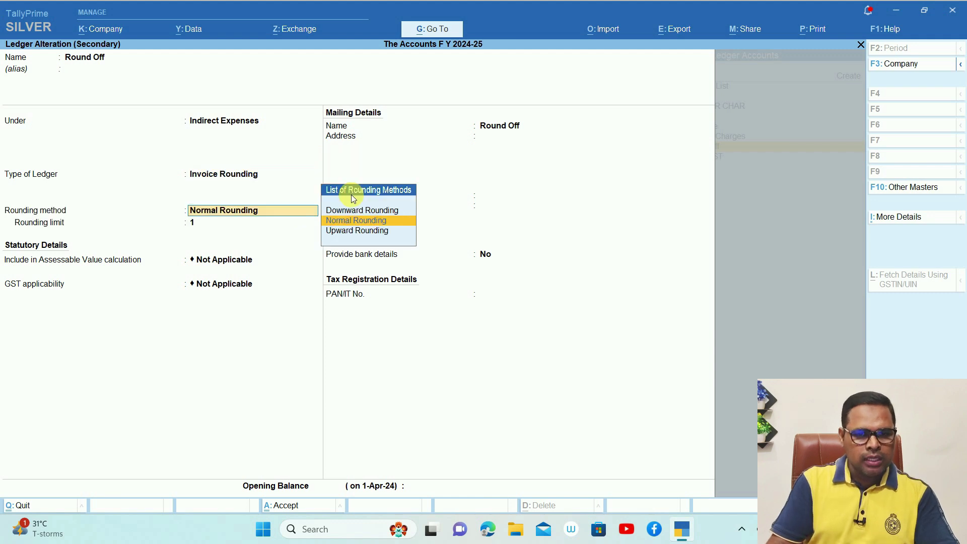
{"action": "left_click", "coordinate": [355, 224]}
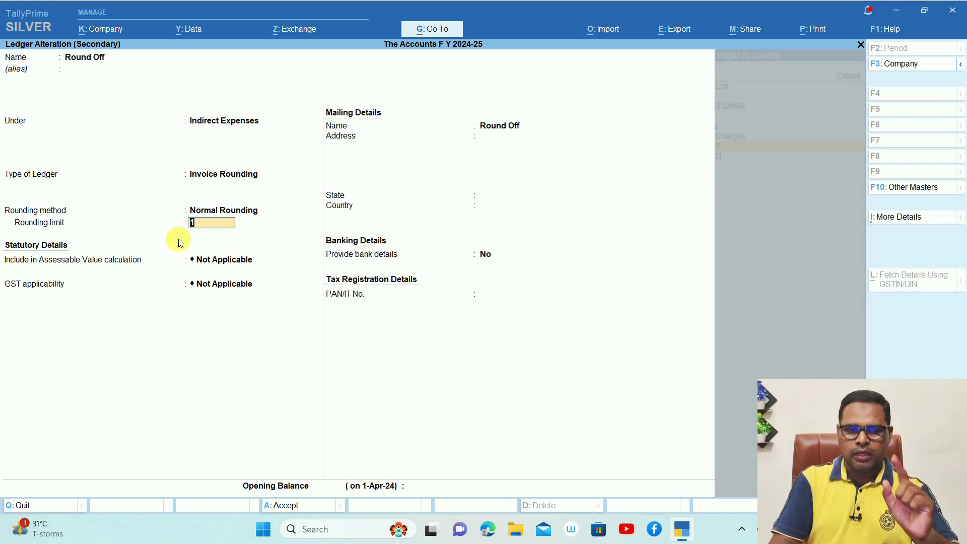
{"action": "key", "text": "Return"}
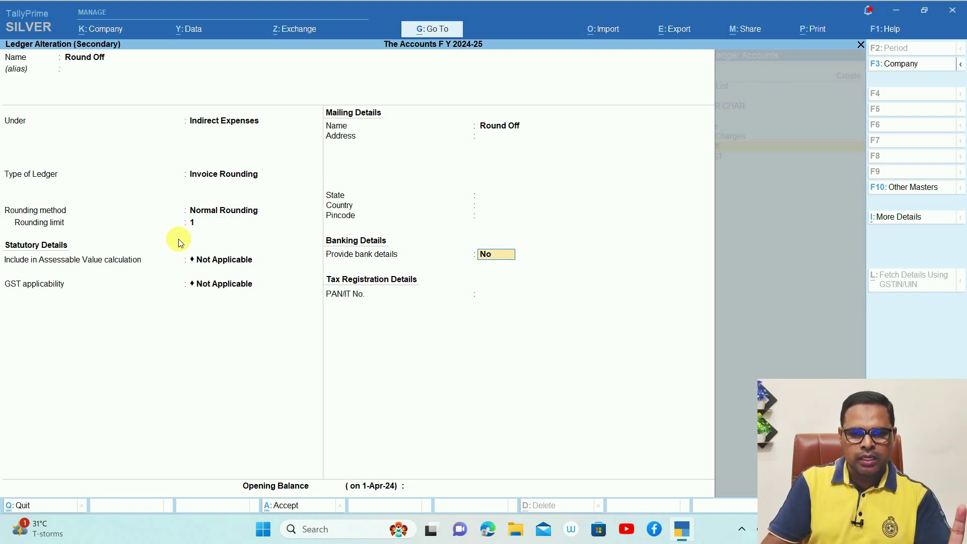
{"action": "key", "text": "Return"}
{"action": "key", "text": "Return"}
{"action": "key", "text": "Return"}
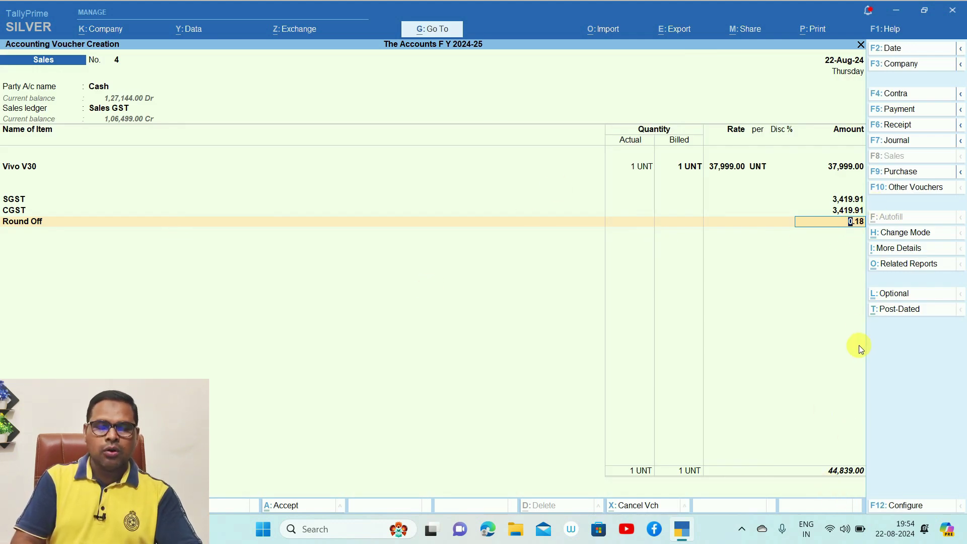
- Accept the calculated Round Off amount and save the 22-Aug-24 sales voucher
{"action": "key", "text": "Return"}
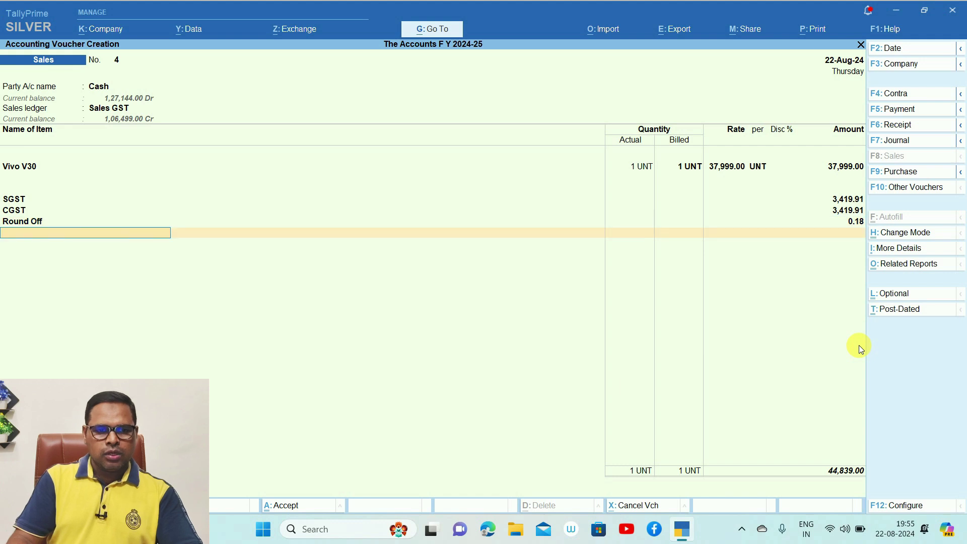
{"action": "key", "text": "Return"}
{"action": "key", "text": "Return"}
{"action": "key", "text": "Return"}
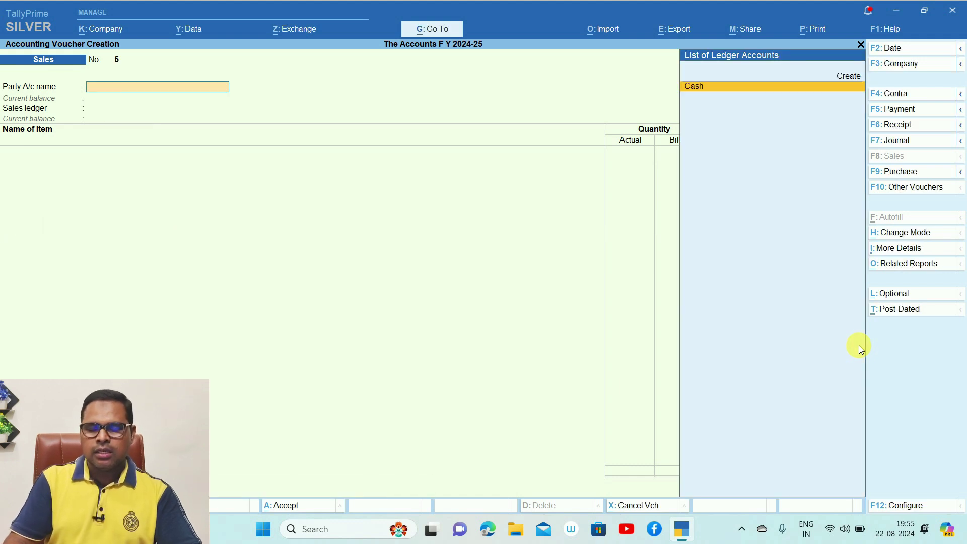